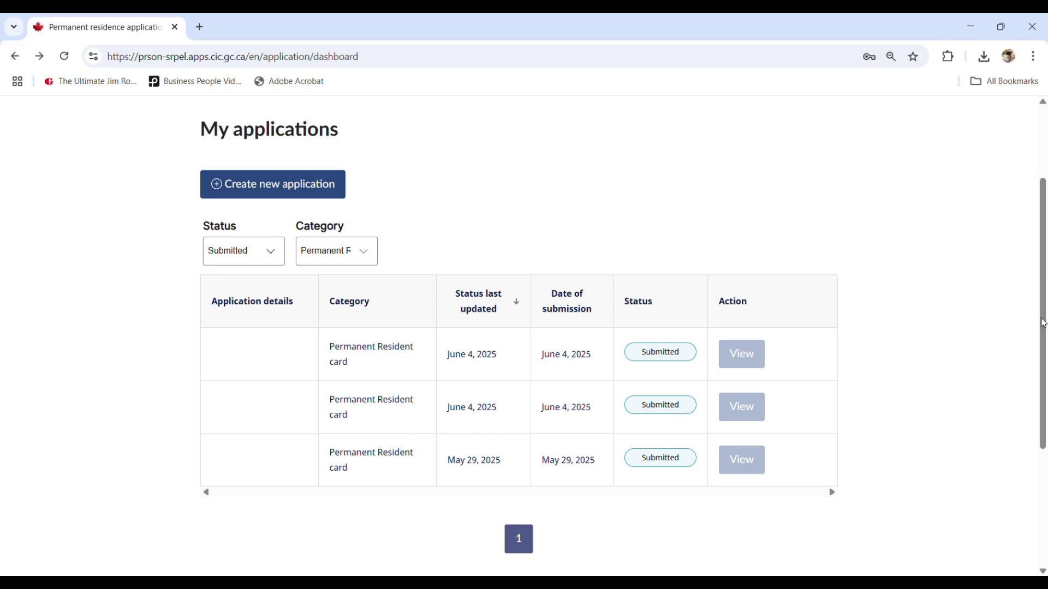
# Reset both the Status and Category filters on My applications back to 'Select'
pyautogui.scroll(-1, 1037, 318)
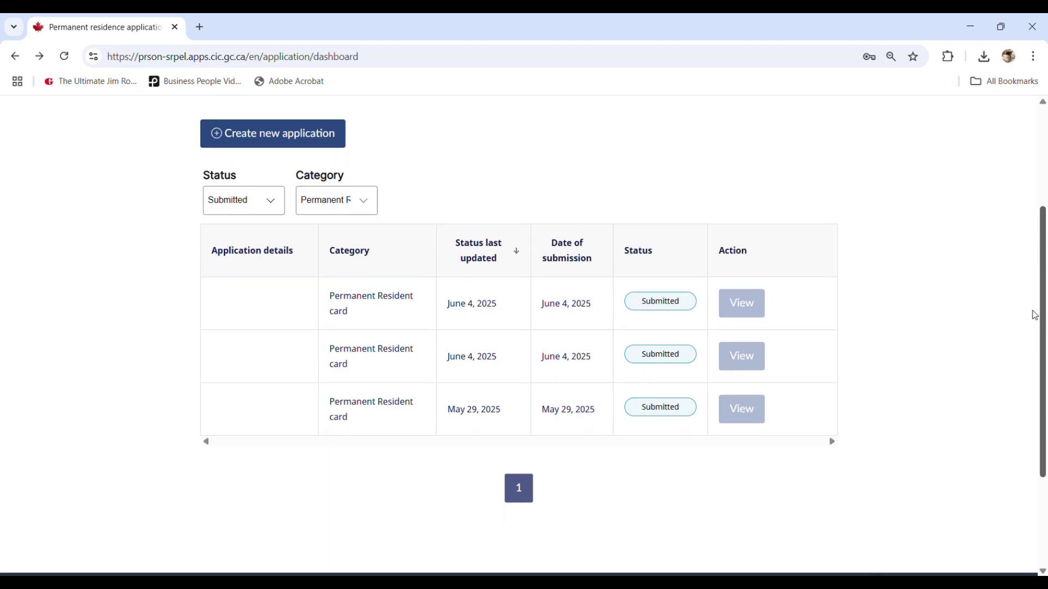
pyautogui.scroll(1, 1034, 316)
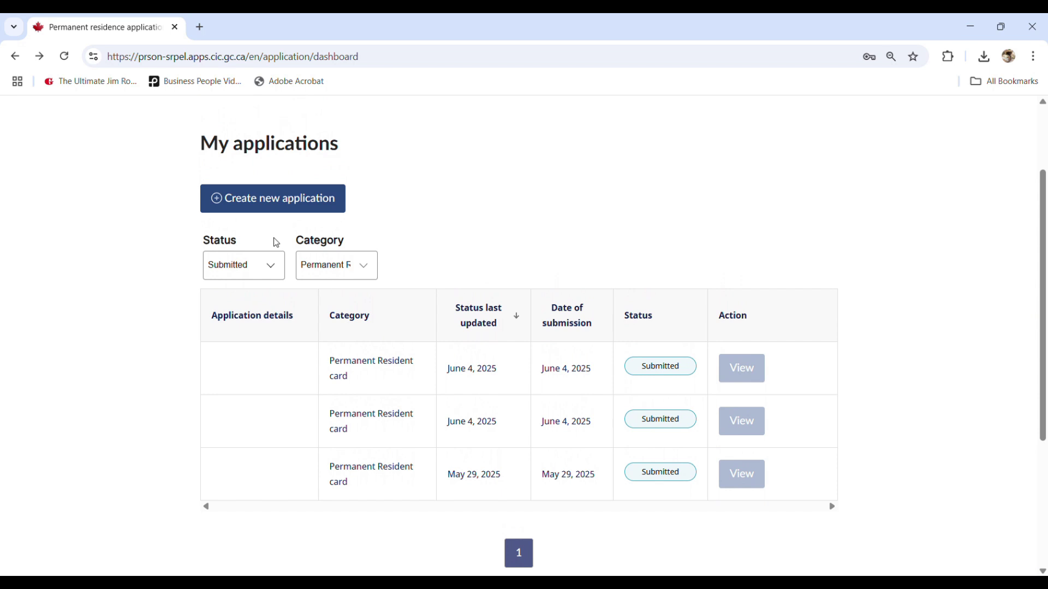
pyautogui.click(273, 270)
pyautogui.click(246, 288)
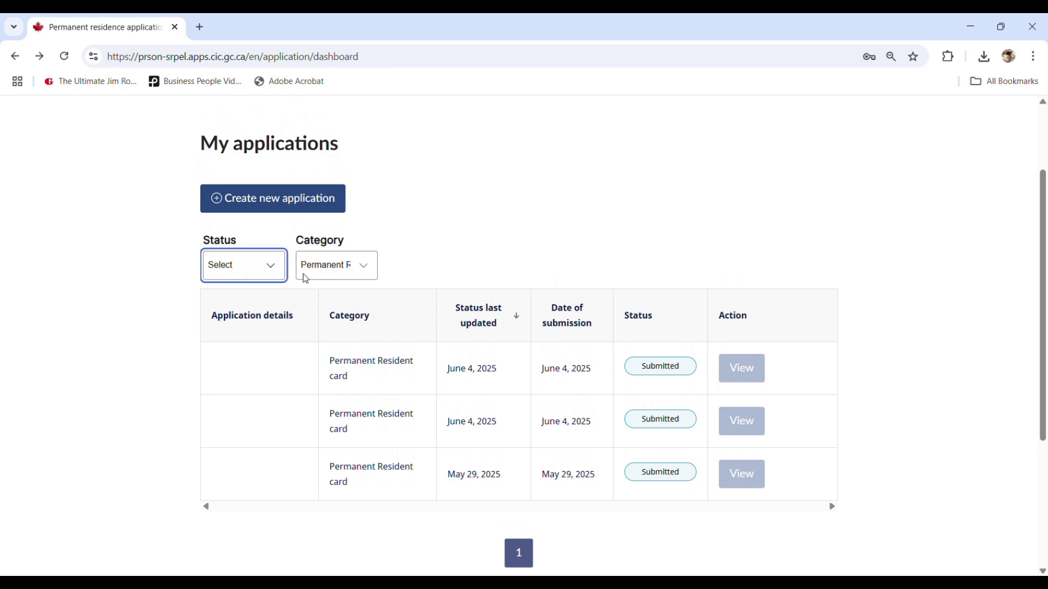
pyautogui.click(333, 270)
pyautogui.click(341, 295)
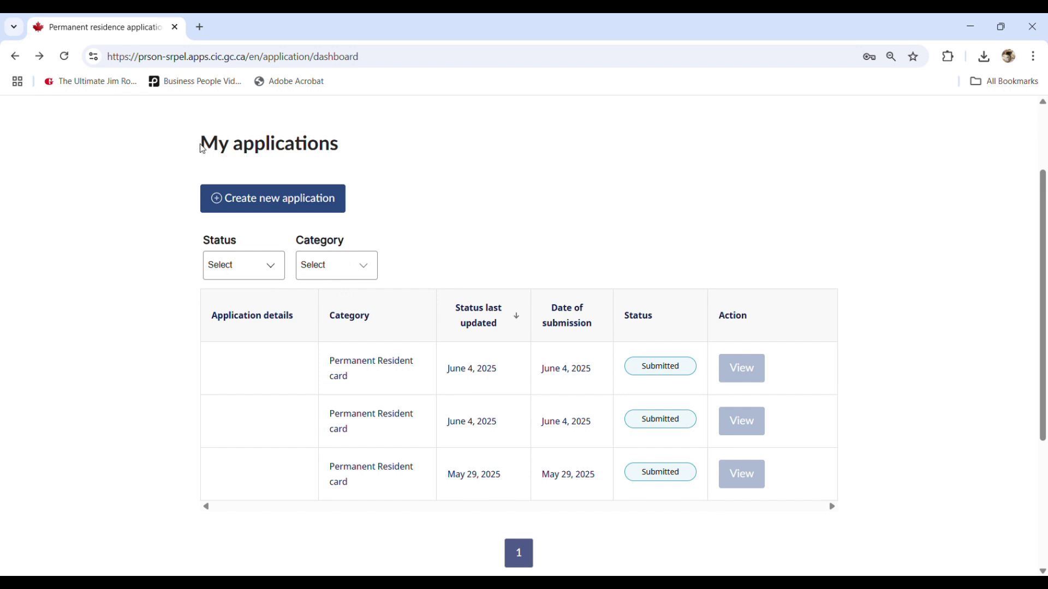
pyautogui.tripleClick(122, 154)
pyautogui.click(186, 181)
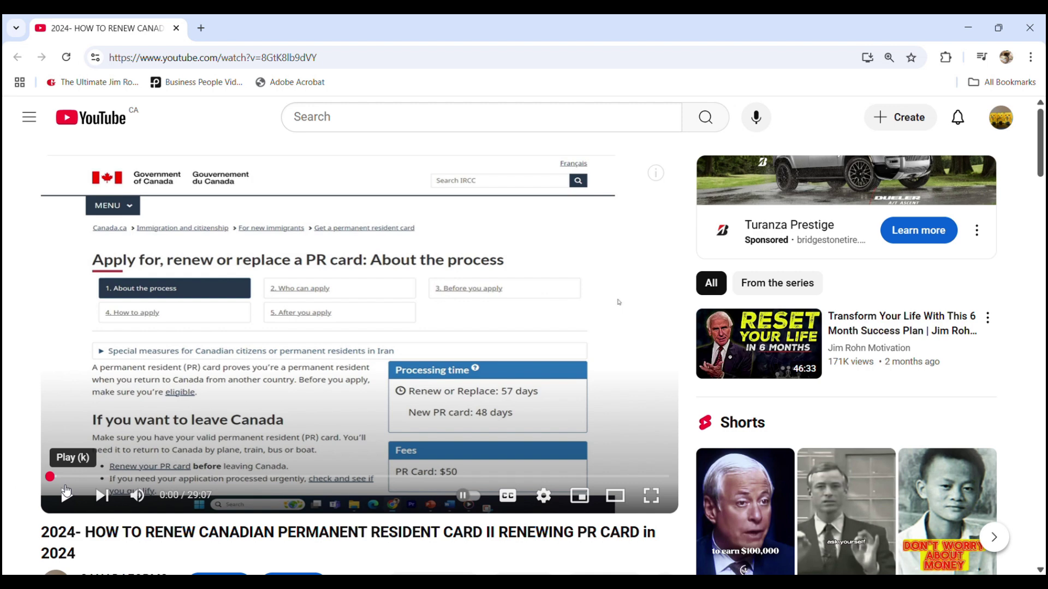
# Seek through the tutorial from the PR card slide to the consent page, ending at 28:53
pyautogui.moveTo(55, 480); pyautogui.dragTo(77, 479)
pyautogui.click(128, 480)
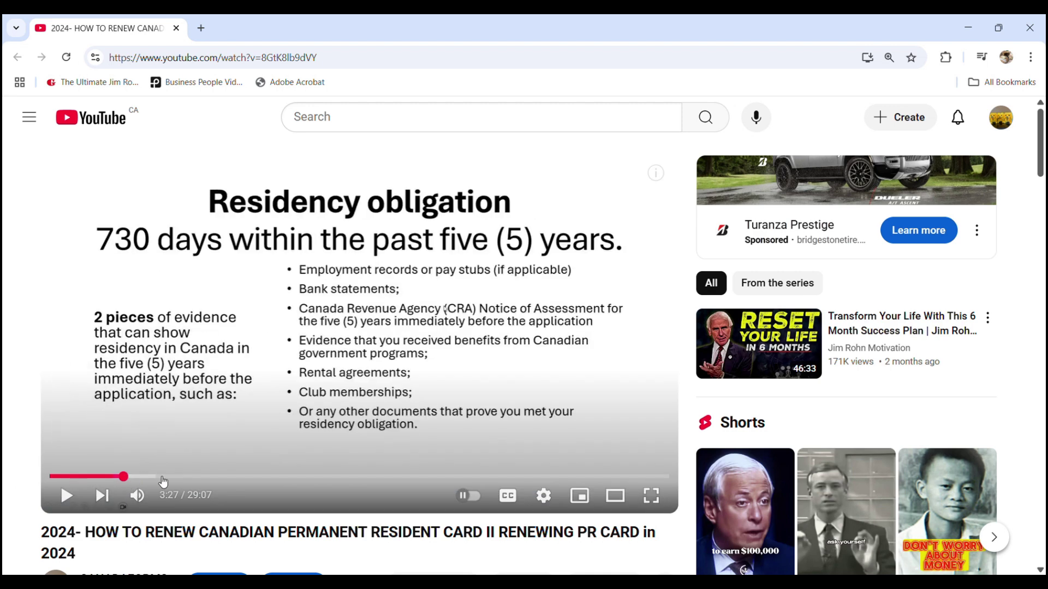
pyautogui.click(166, 477)
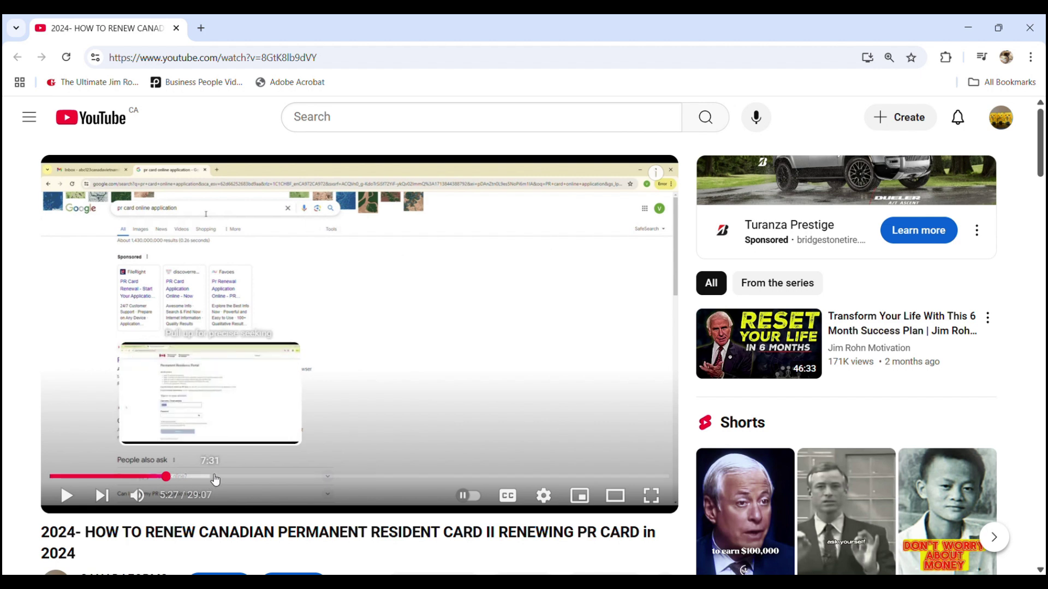
pyautogui.click(210, 477)
pyautogui.moveTo(284, 478); pyautogui.dragTo(322, 483)
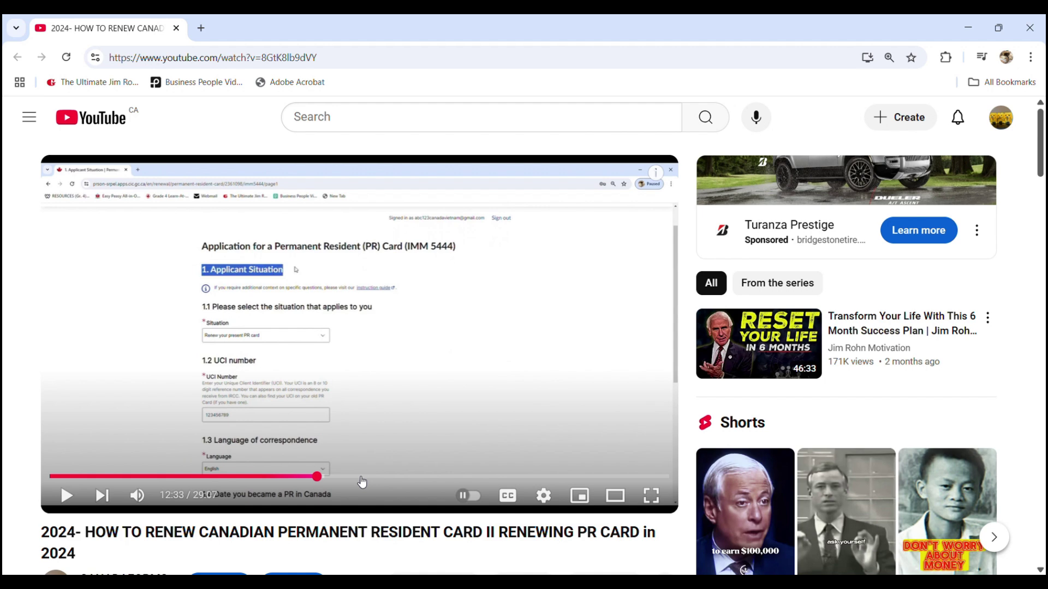
pyautogui.click(362, 478)
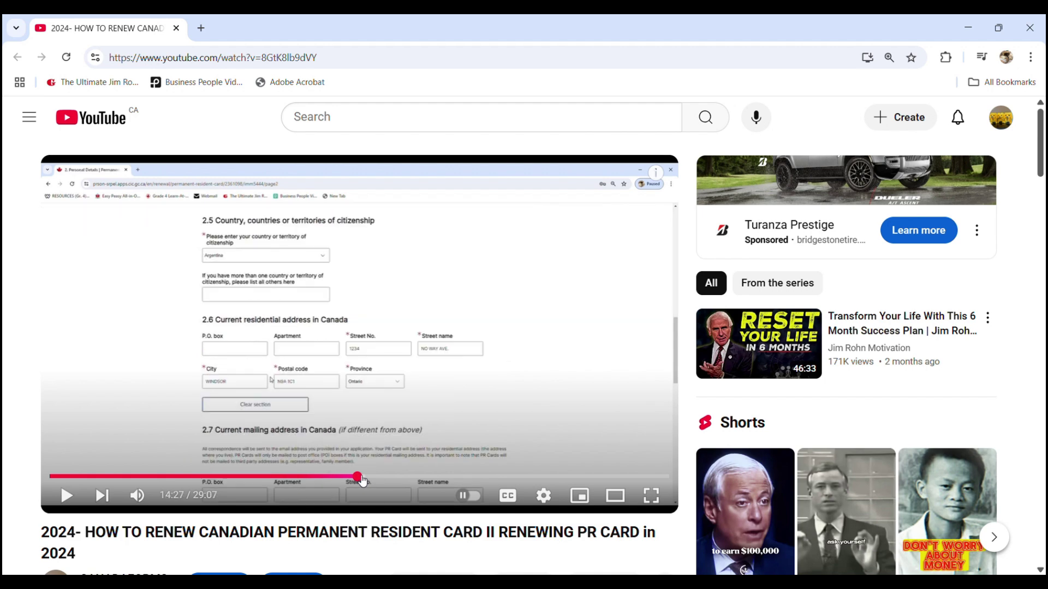
pyautogui.click(397, 477)
pyautogui.click(473, 478)
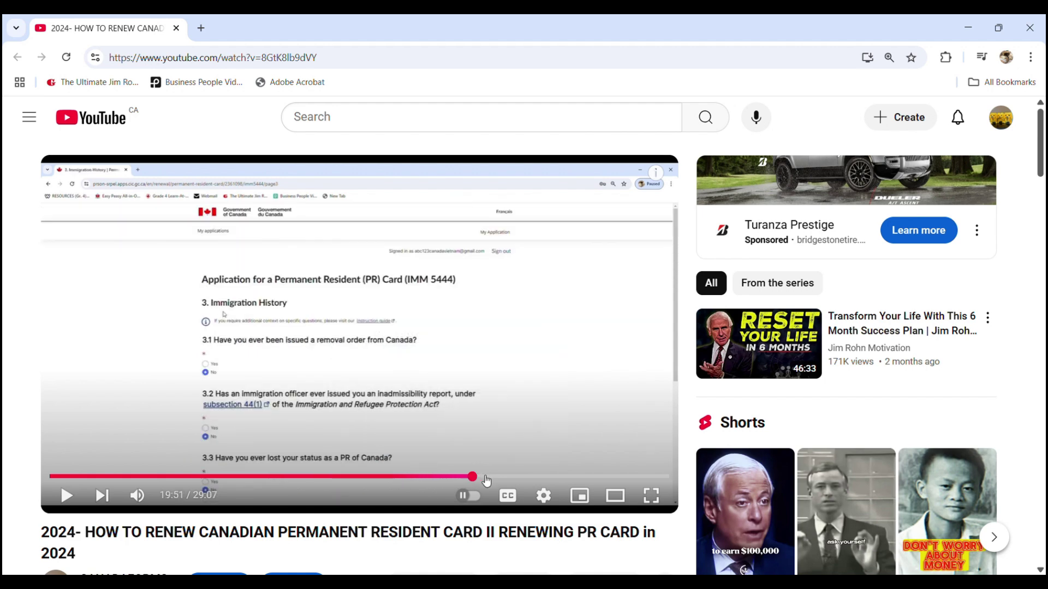
pyautogui.click(561, 478)
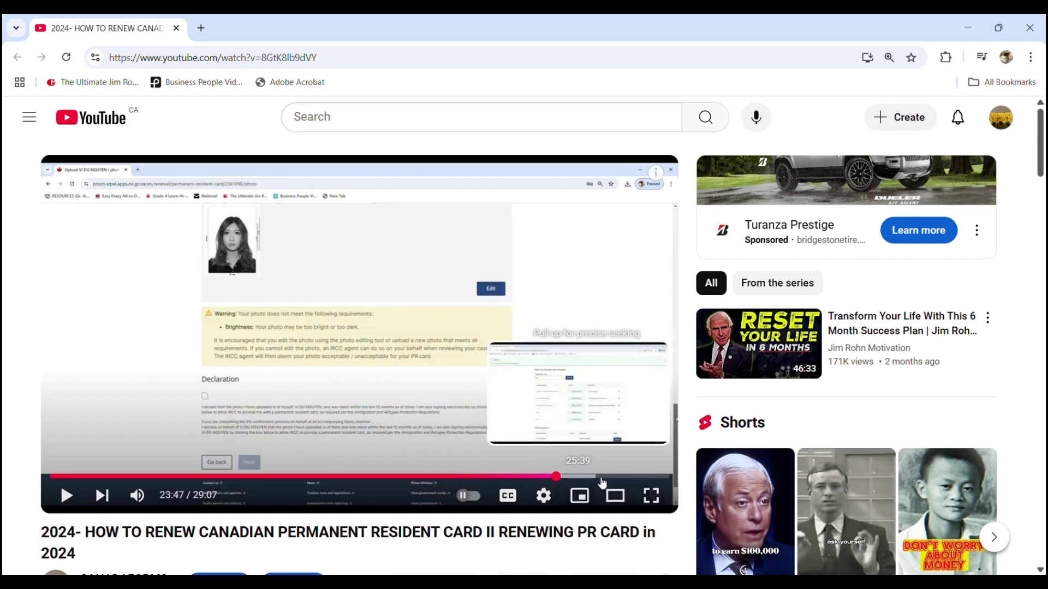
pyautogui.click(610, 478)
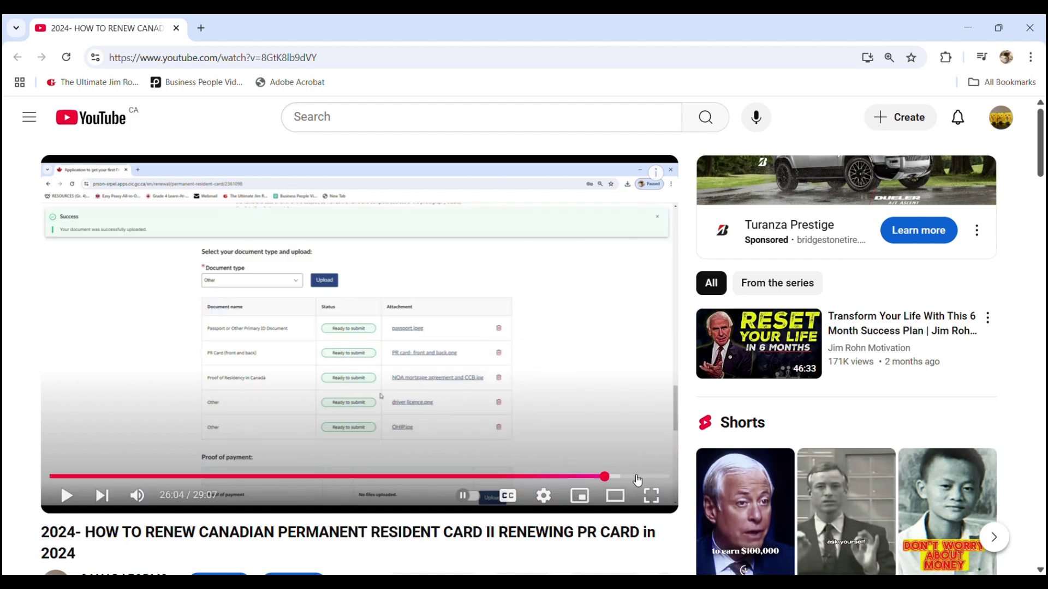
pyautogui.click(644, 478)
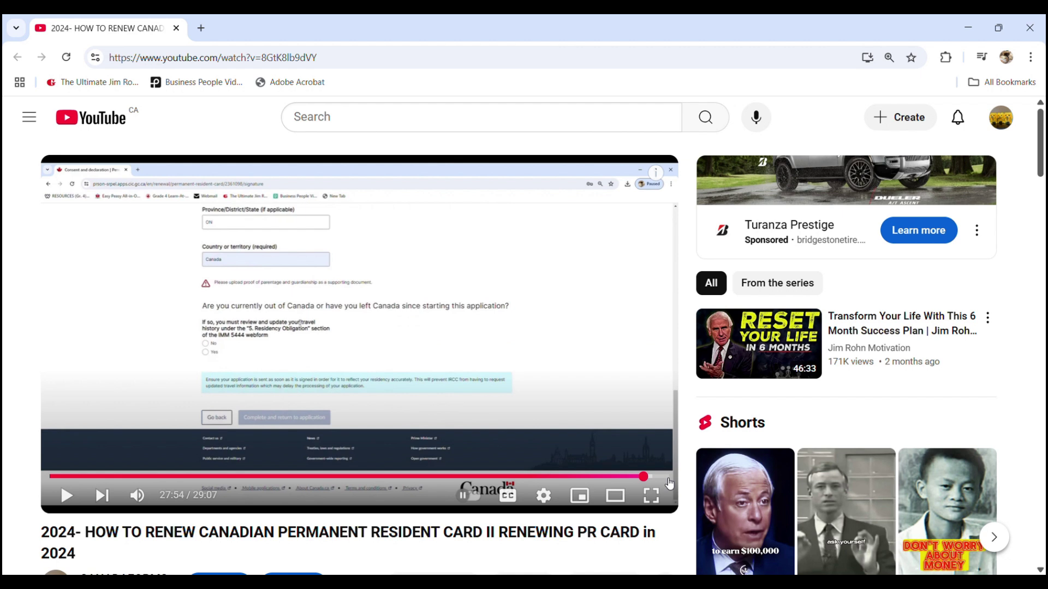
pyautogui.click(666, 478)
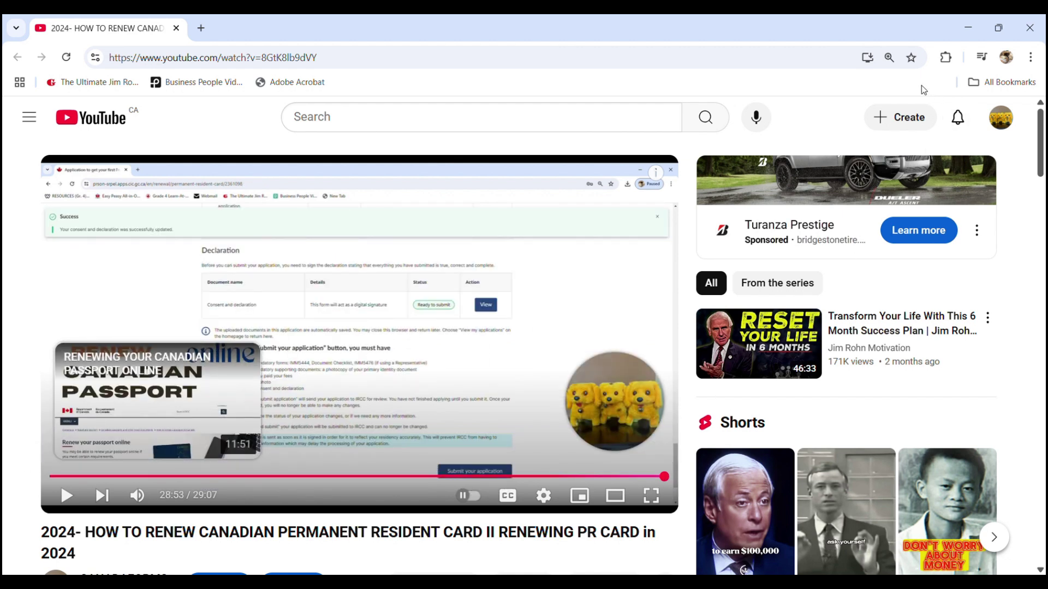
# Back in the IRCC portal, submit the PR card application and confirm in Review submission
pyautogui.hotkey('alt', 'Tab')
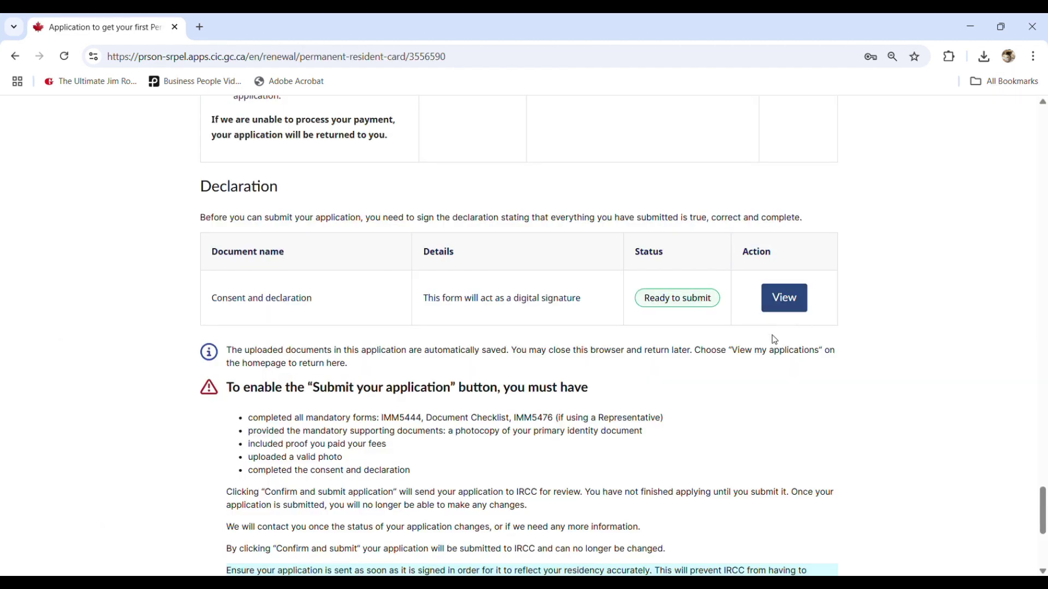
pyautogui.scroll(-1, 774, 340)
pyautogui.scroll(-4, 775, 340)
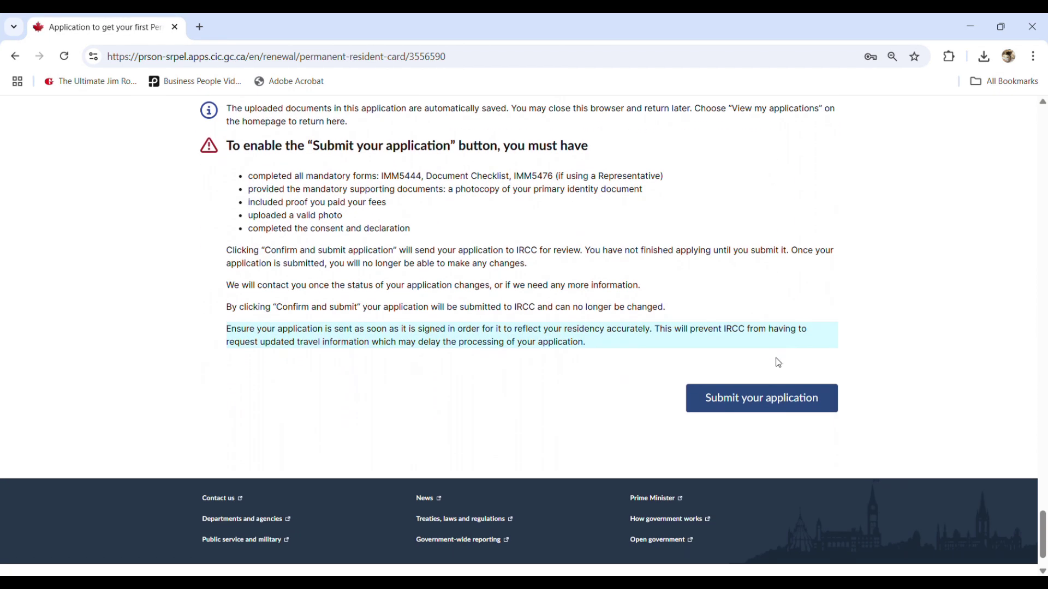
pyautogui.click(770, 404)
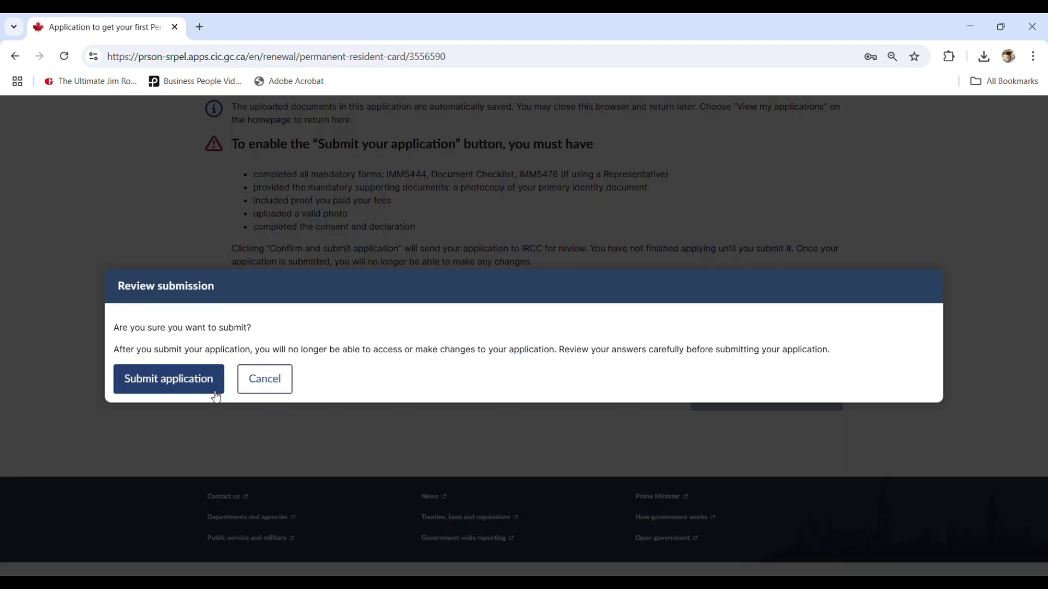
pyautogui.click(175, 382)
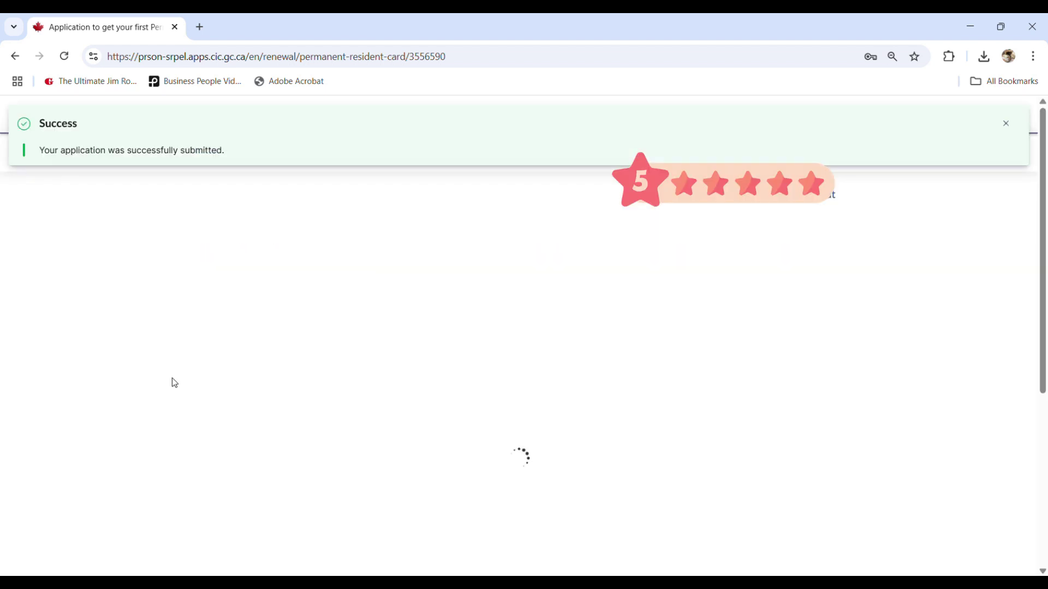
pyautogui.scroll(-2, 402, 382)
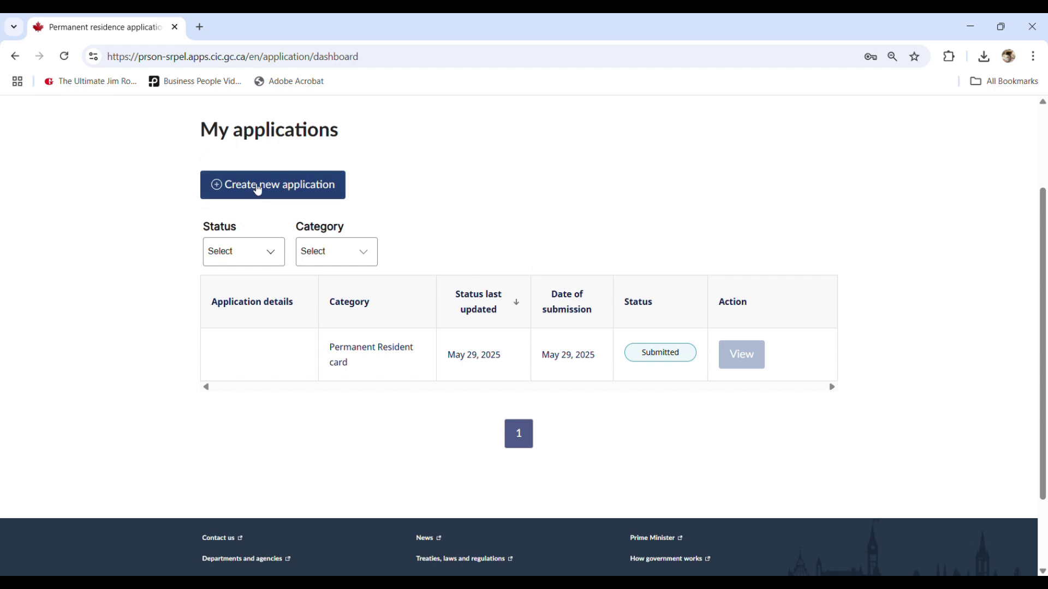
# Start a PR Card Renewal and PR Travel Document application, situation 'I am in Canada', disclaimer accepted
pyautogui.click(257, 189)
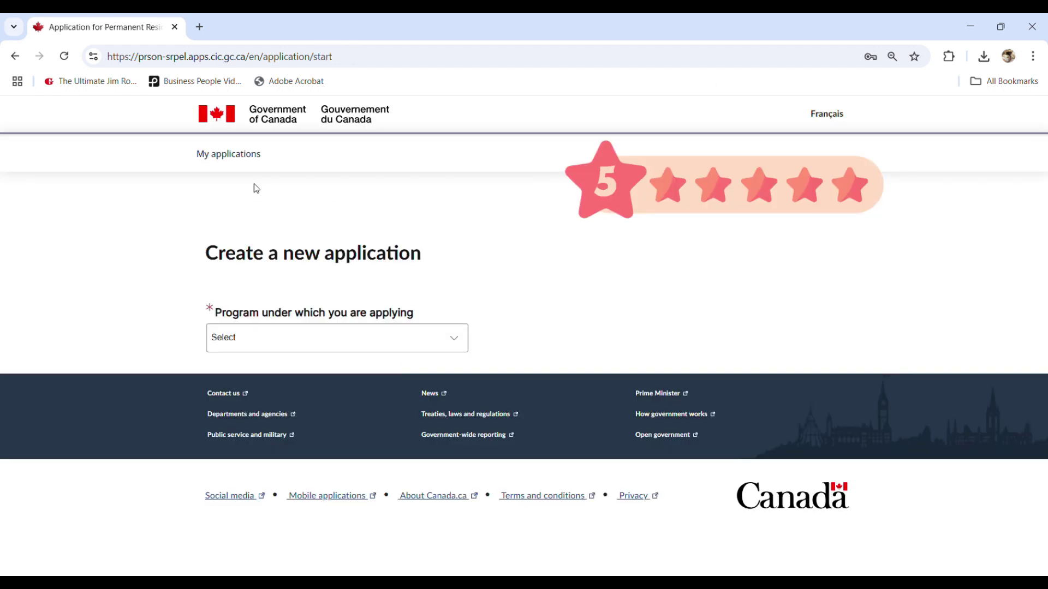
pyautogui.click(251, 342)
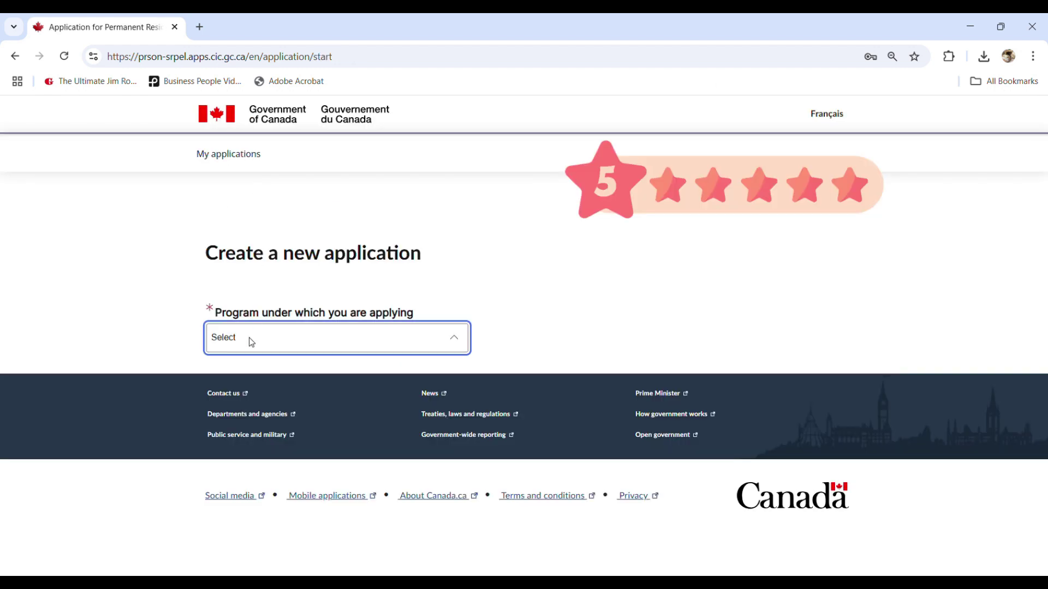
pyautogui.click(253, 393)
pyautogui.click(253, 410)
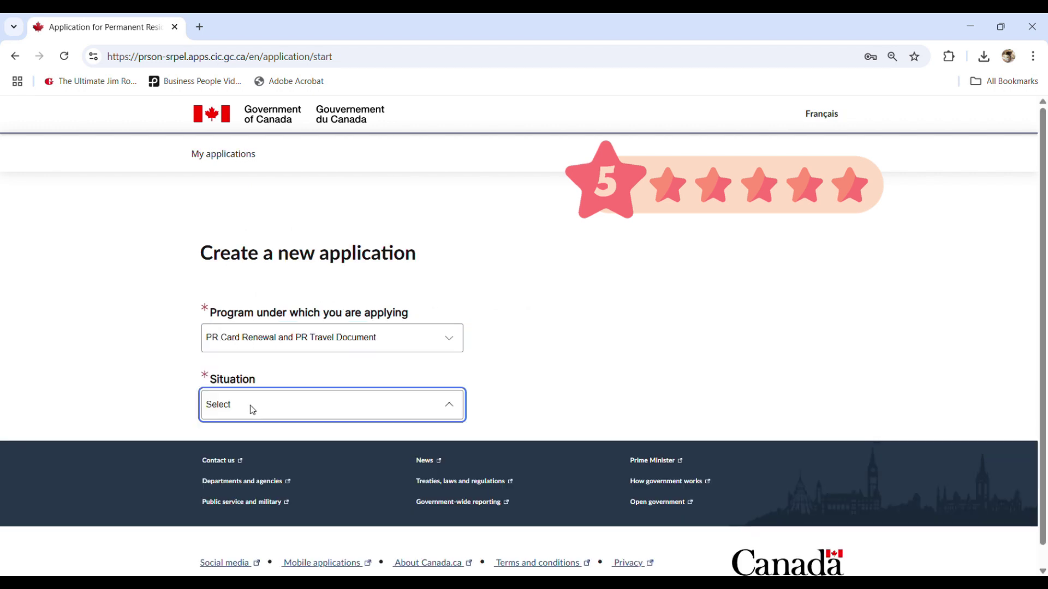
pyautogui.click(238, 447)
pyautogui.scroll(-3, 305, 324)
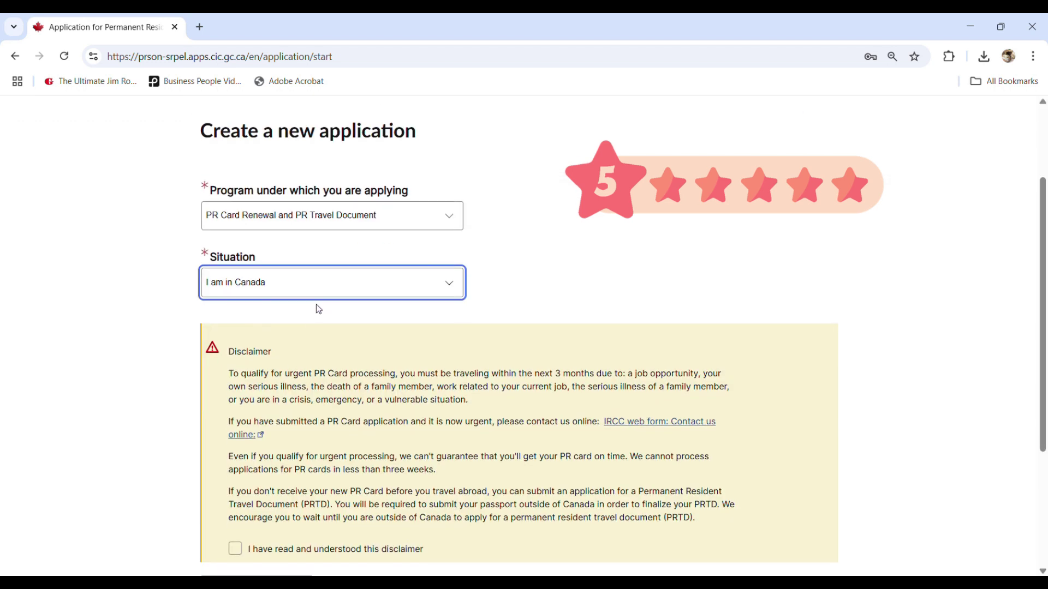
pyautogui.scroll(-3, 319, 309)
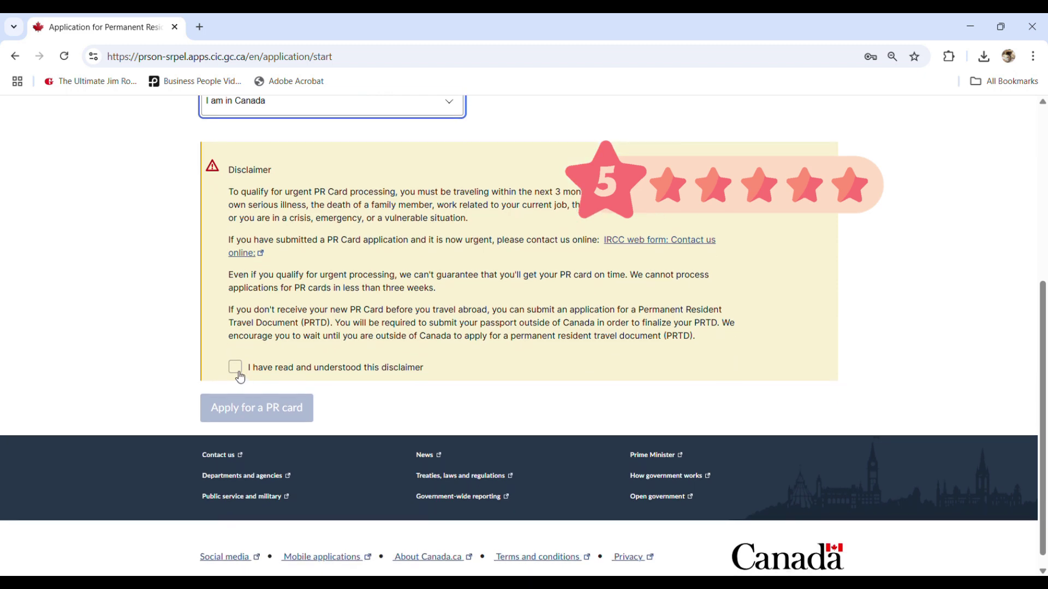
pyautogui.click(235, 367)
pyautogui.click(276, 407)
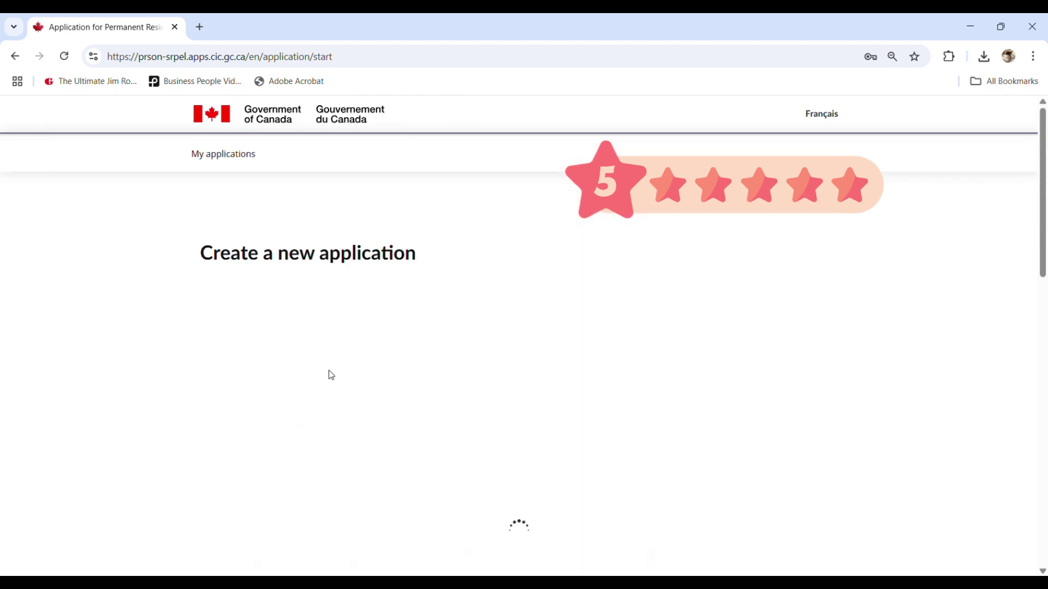
# Review the new Initiated application page, then return to My applications
pyautogui.scroll(-5, 371, 376)
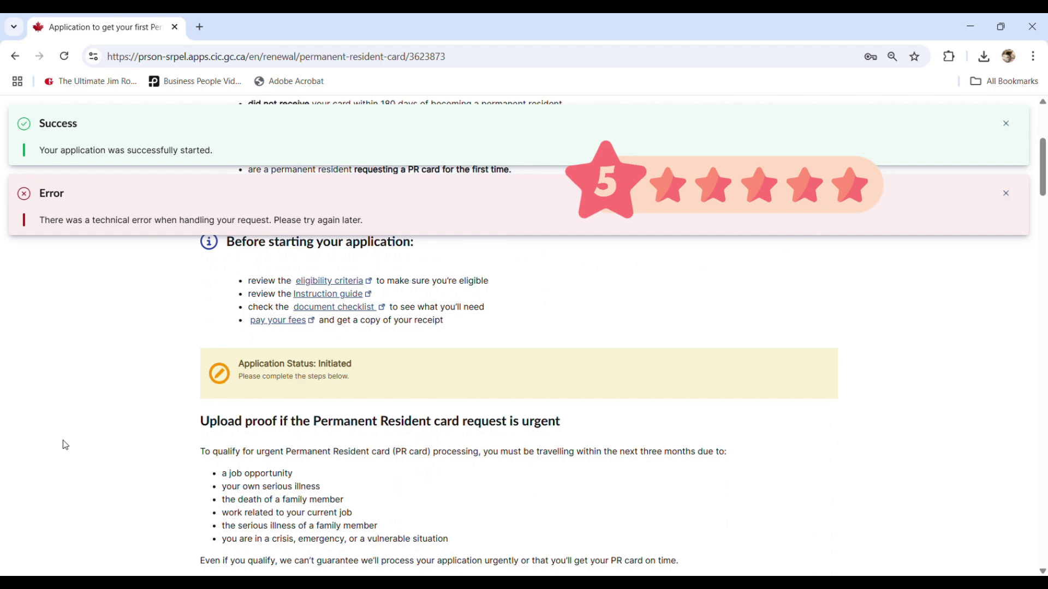
pyautogui.scroll(3, 369, 374)
pyautogui.scroll(-3, 374, 378)
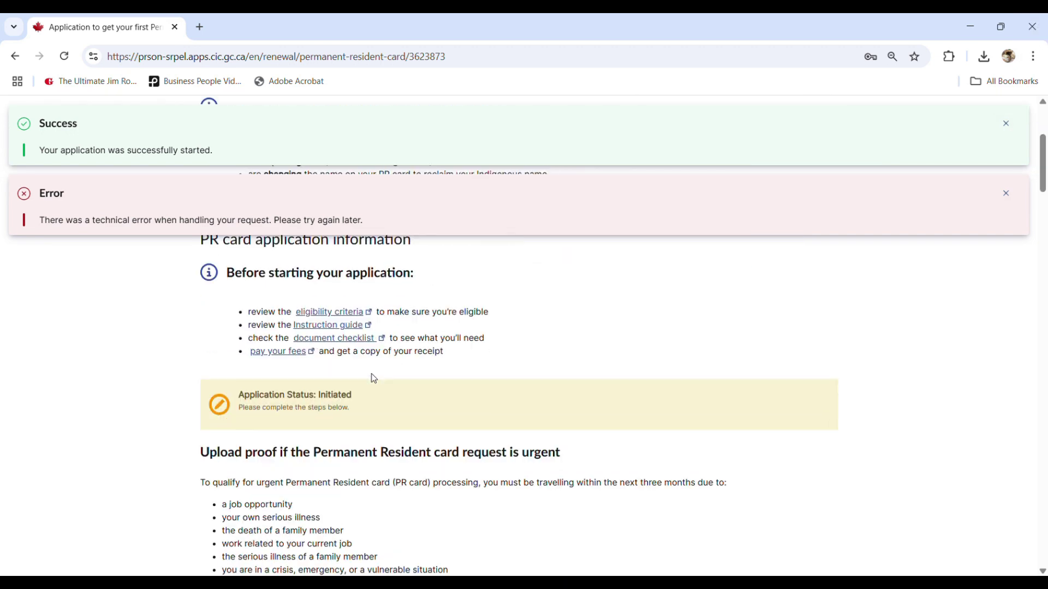
pyautogui.scroll(-1, 374, 378)
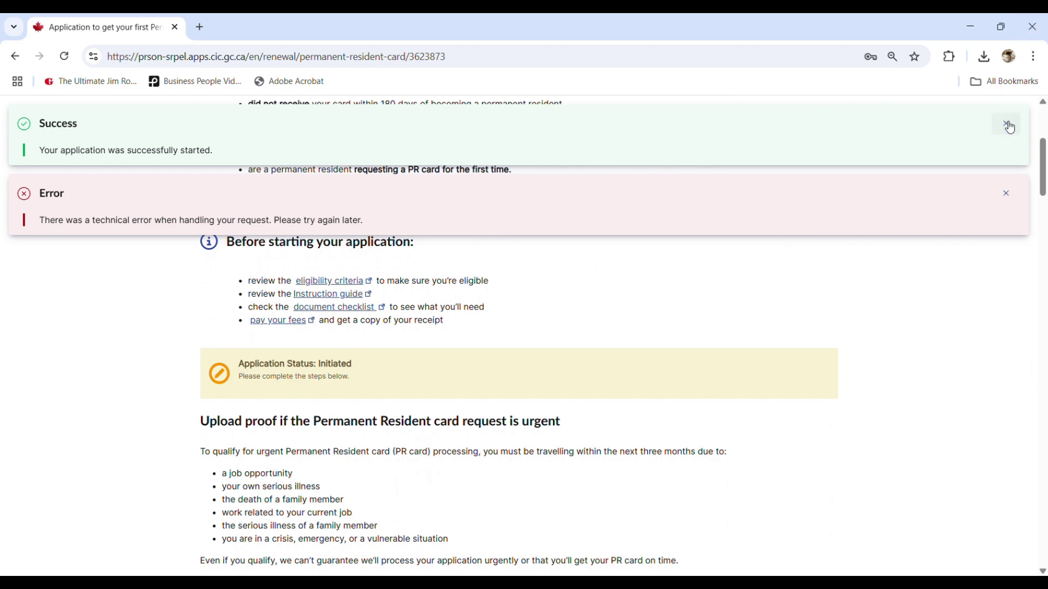
pyautogui.scroll(4, 371, 375)
pyautogui.scroll(-4, 372, 377)
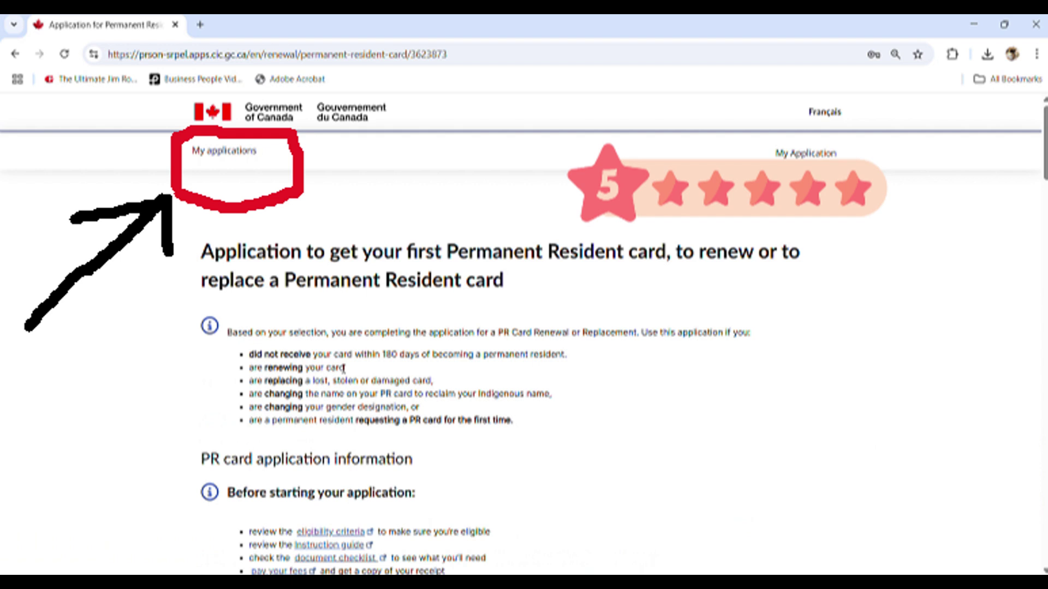
pyautogui.click(244, 155)
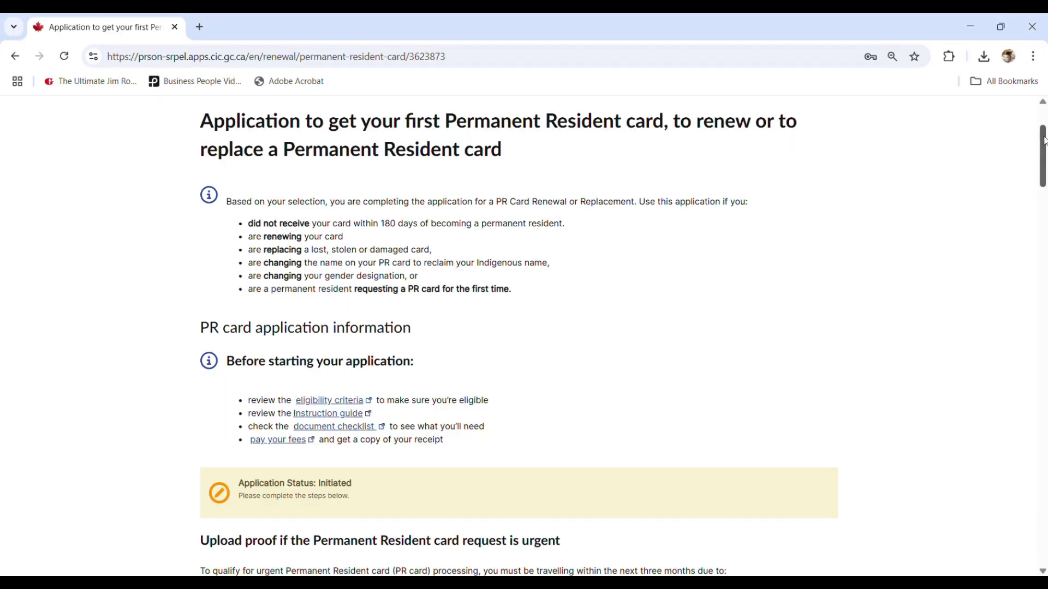
# Scroll down the application page toward the Application forms list
pyautogui.moveTo(1044, 143); pyautogui.dragTo(1044, 229)
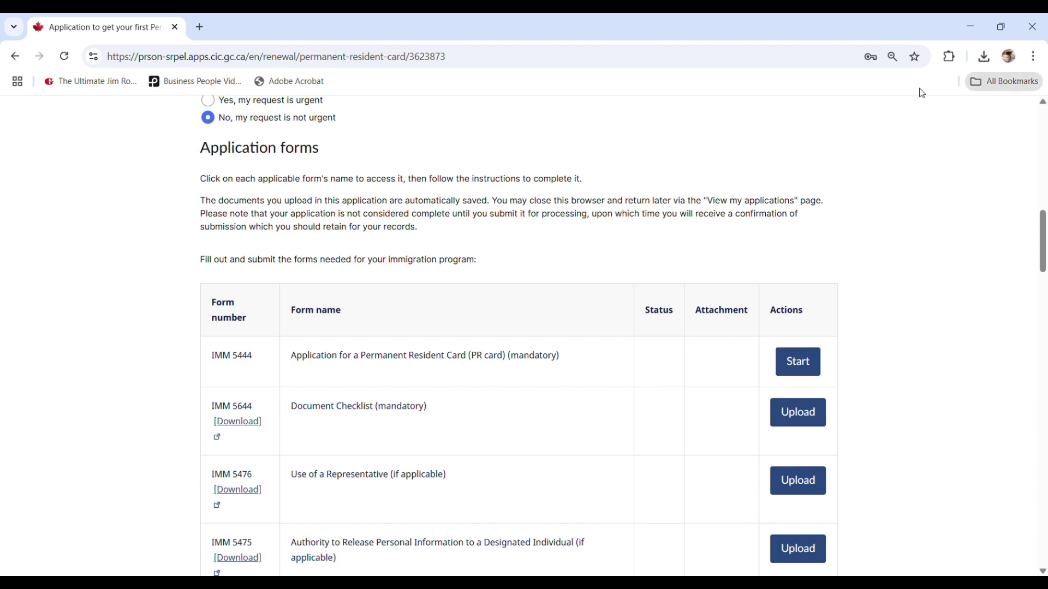
# Begin IMM 5444, choose renewing the present PR card, and answer No to question 3.4
pyautogui.scroll(-1, 346, 192)
pyautogui.click(807, 327)
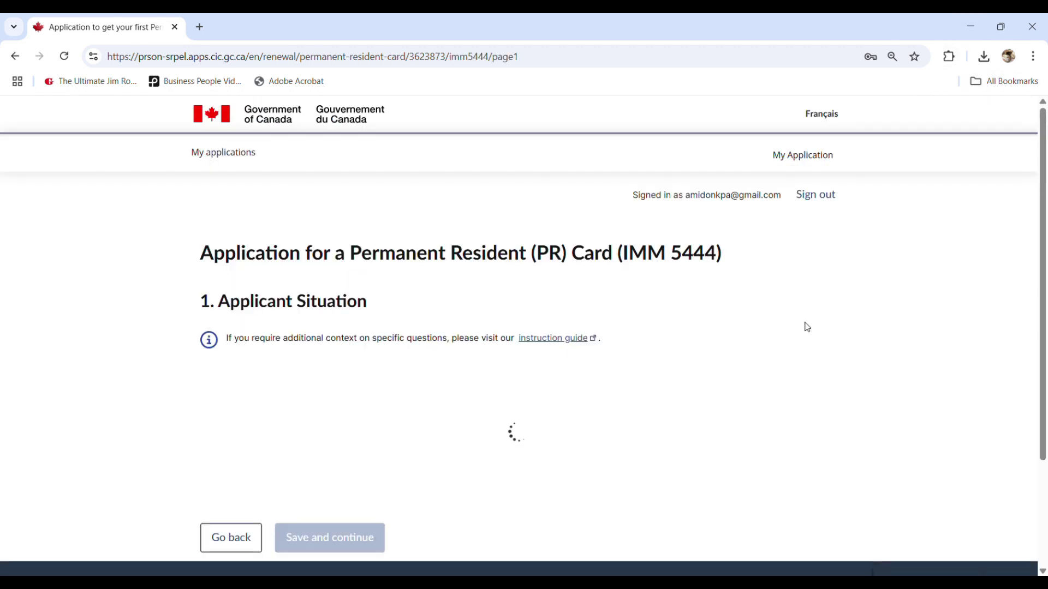
pyautogui.scroll(-4, 339, 454)
pyautogui.click(290, 360)
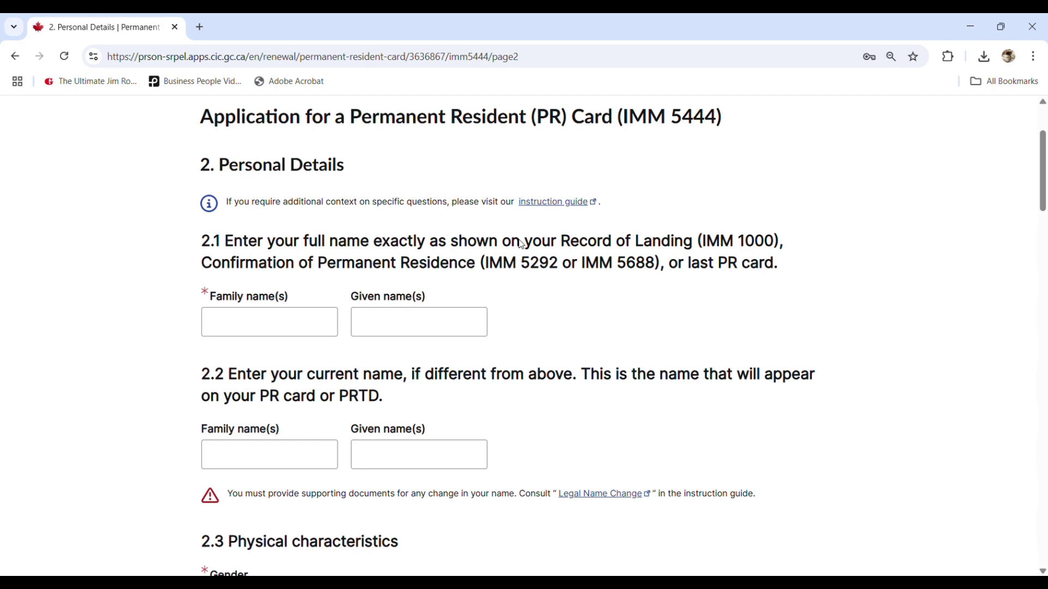
pyautogui.moveTo(1043, 194); pyautogui.dragTo(1042, 505)
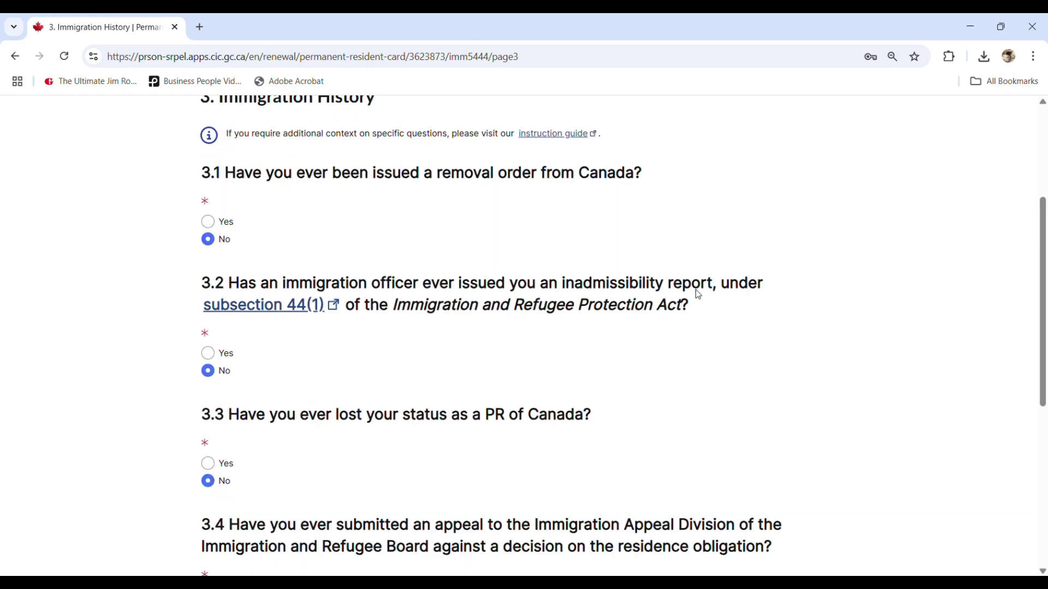
pyautogui.scroll(-2, 100, 531)
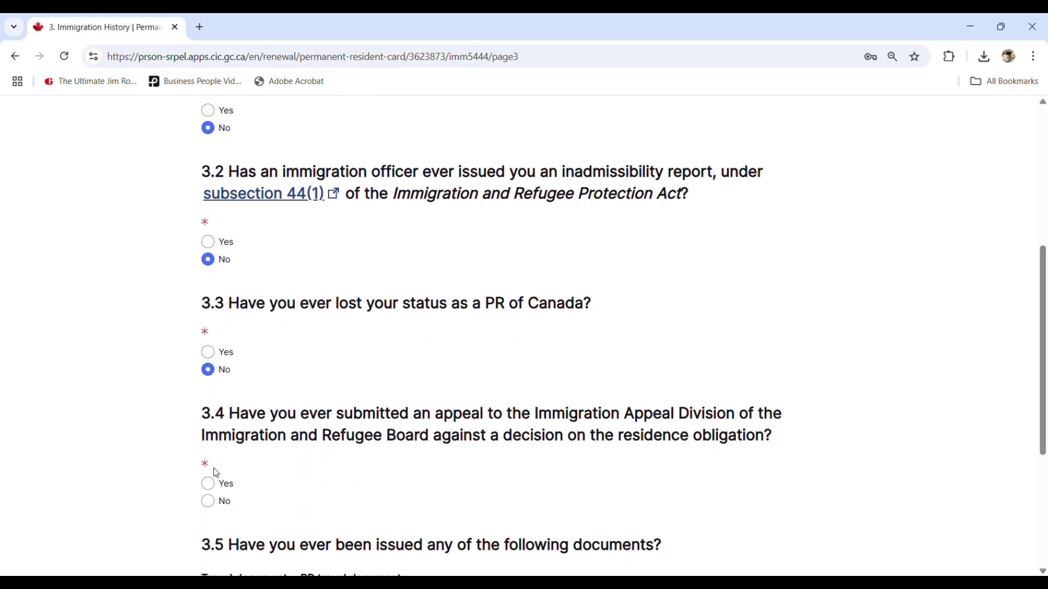
pyautogui.click(220, 502)
pyautogui.scroll(-3, 216, 464)
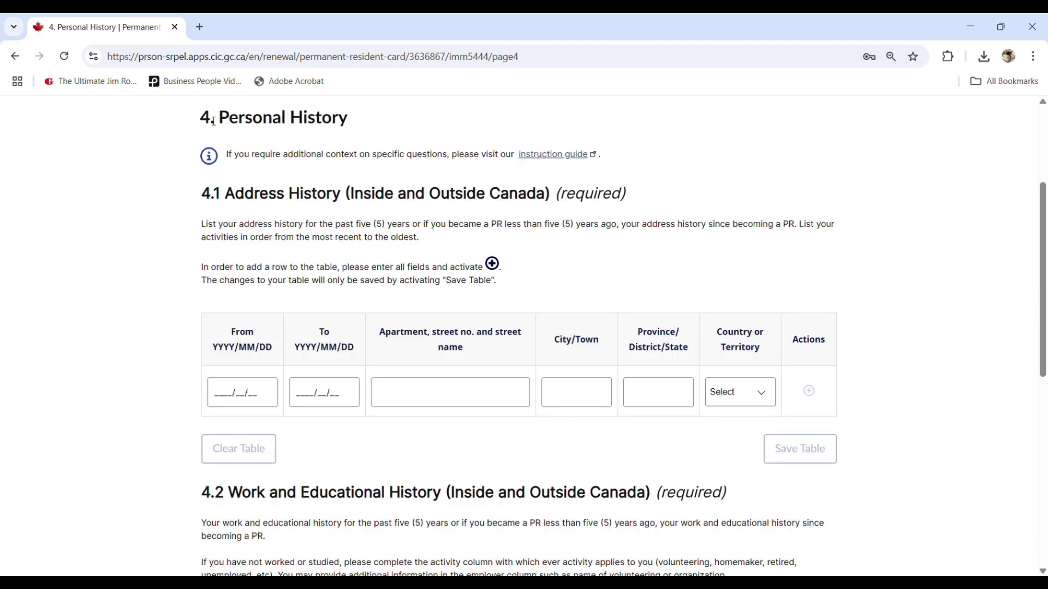
pyautogui.moveTo(201, 194); pyautogui.dragTo(549, 196)
pyautogui.click(303, 413)
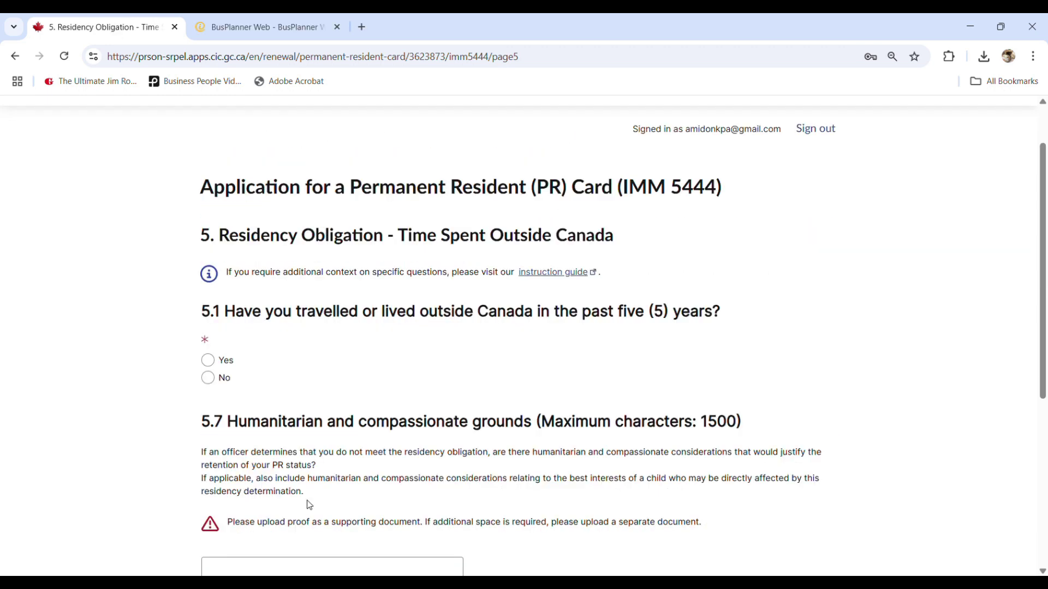
# Answer No to question 5.1 and choose a front photo file to upload
pyautogui.click(209, 381)
pyautogui.scroll(-2, 237, 445)
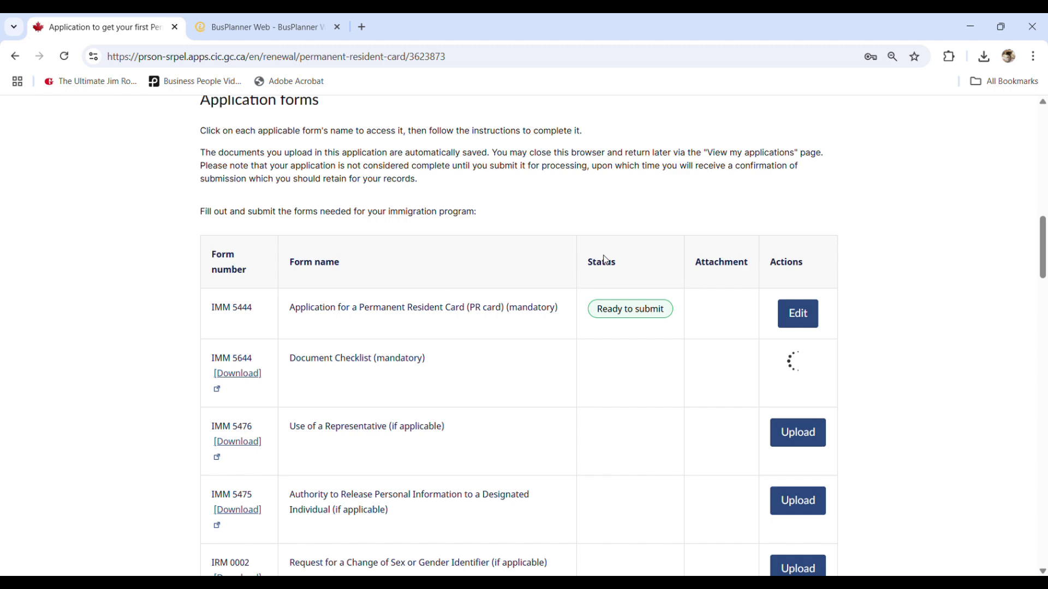
pyautogui.scroll(-12, 851, 322)
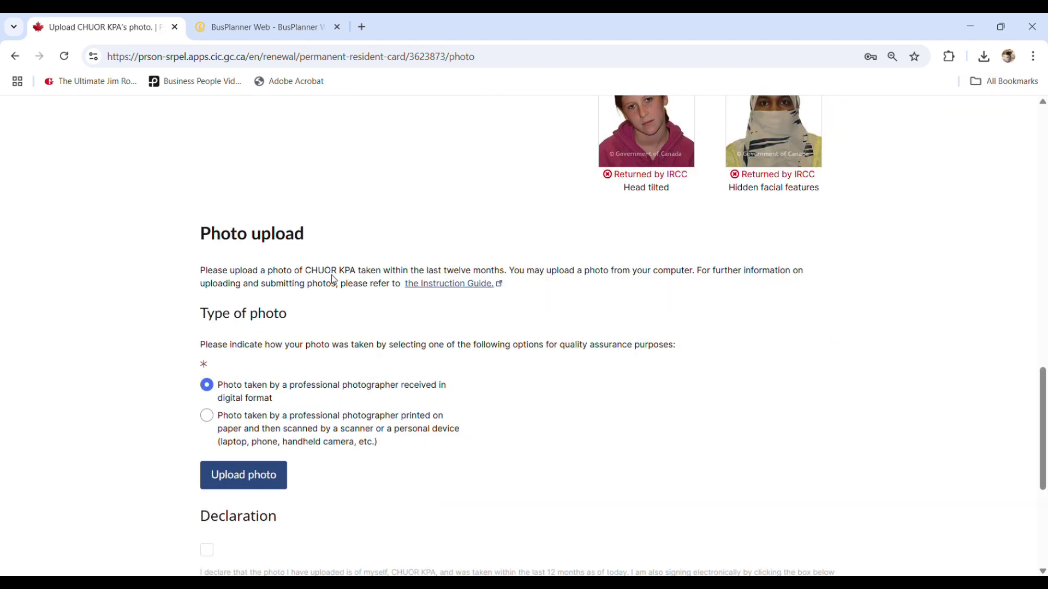
pyautogui.click(225, 487)
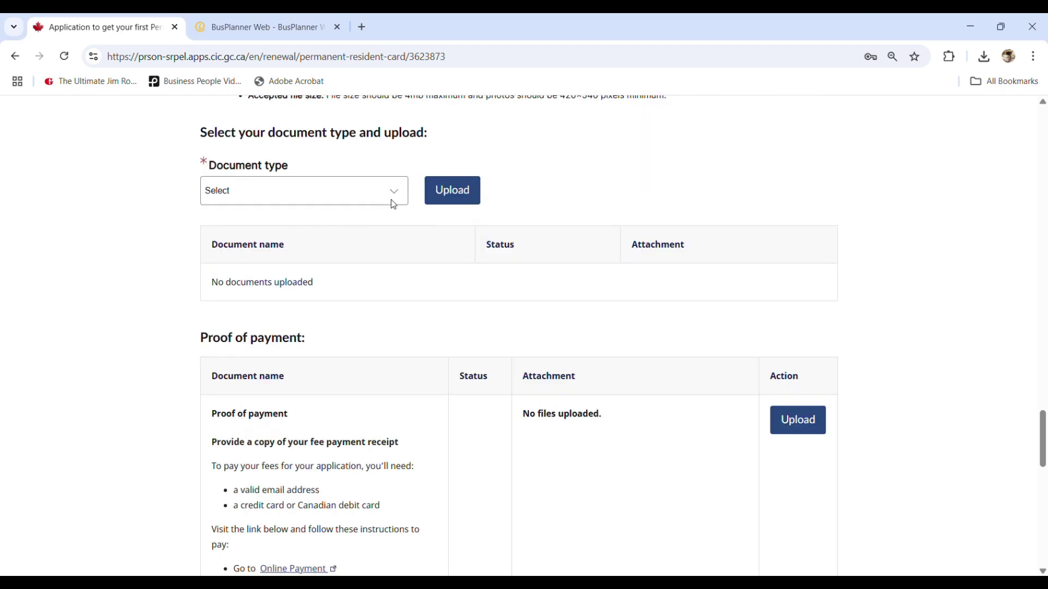
pyautogui.scroll(-1, 391, 205)
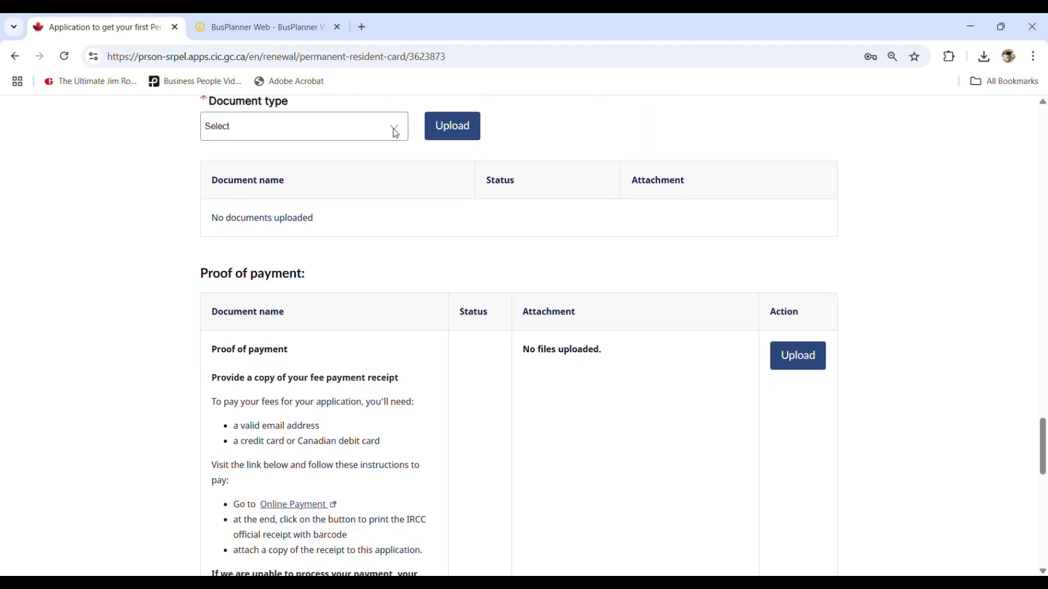
# Set the Document type to 'Passport or Other Primary ID Document'
pyautogui.click(395, 133)
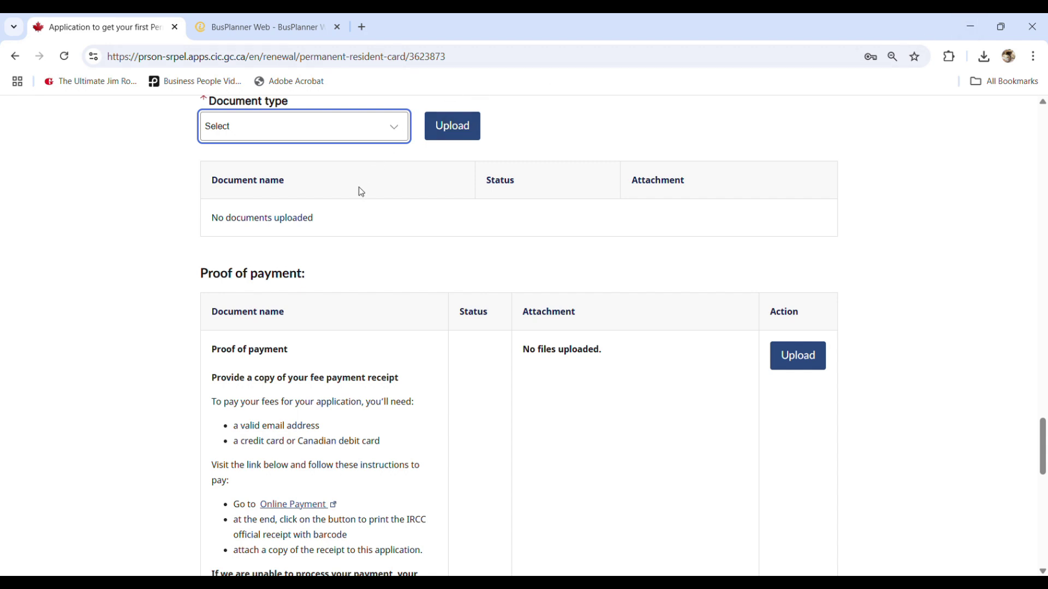
pyautogui.click(351, 201)
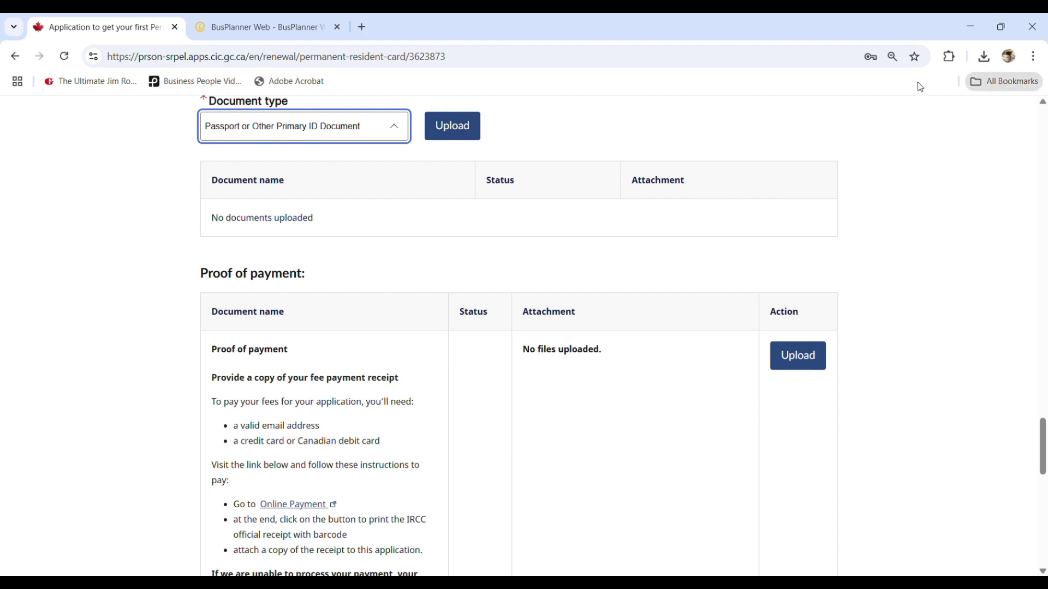
pyautogui.scroll(-6, 816, 428)
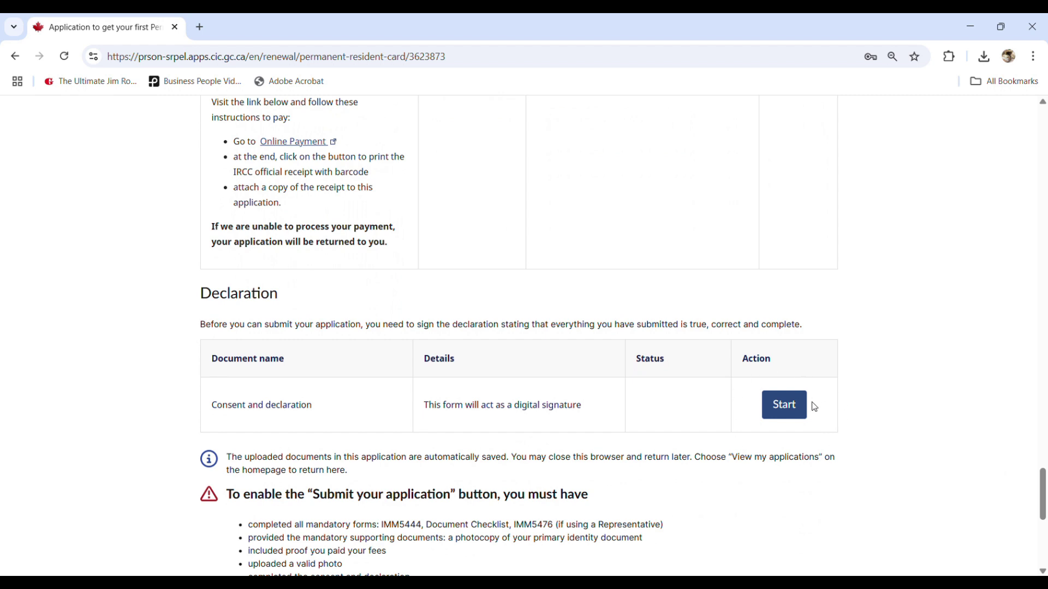
# Open the consent form and certify the information is correct and photos are a true likeness
pyautogui.click(792, 411)
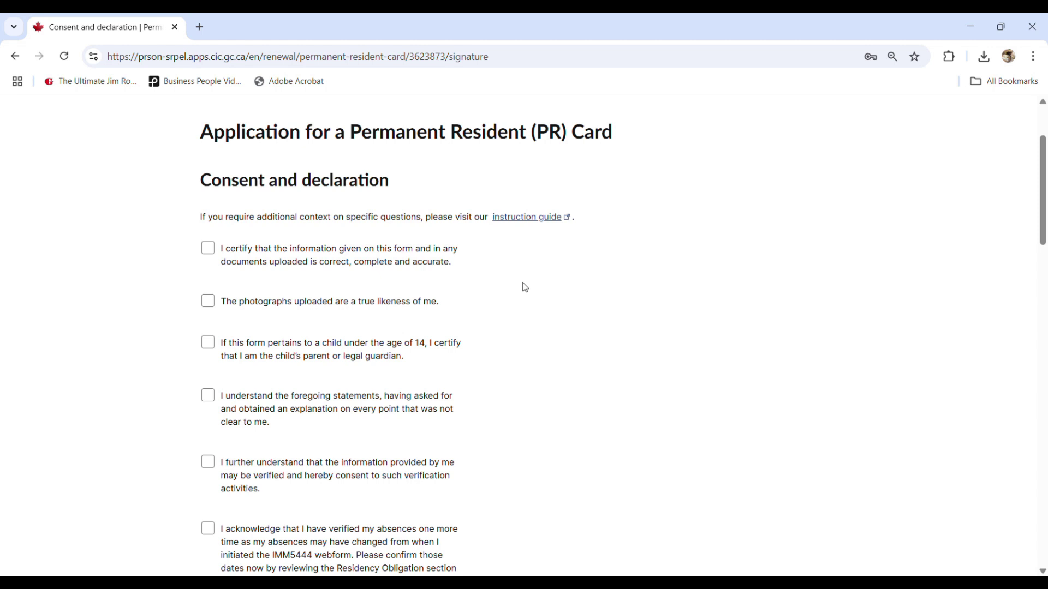
pyautogui.click(218, 259)
pyautogui.click(210, 302)
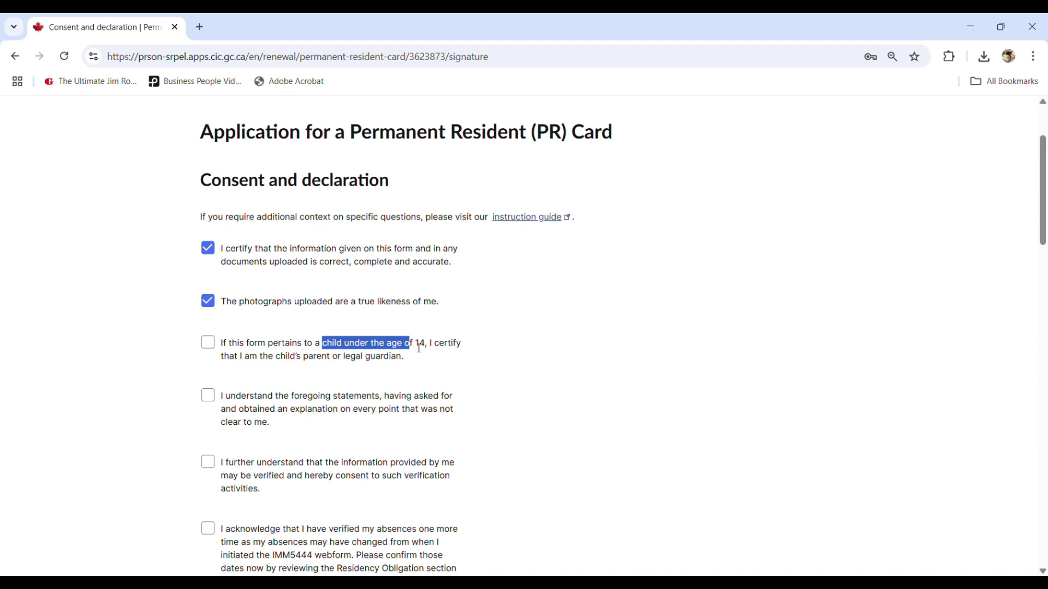
pyautogui.moveTo(419, 347); pyautogui.dragTo(407, 367)
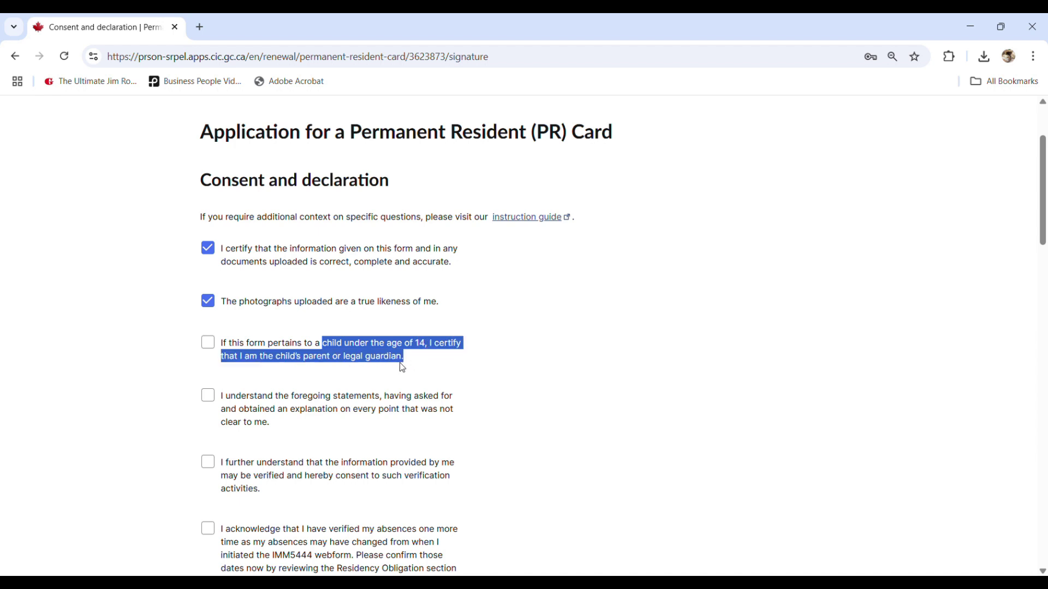
pyautogui.click(401, 366)
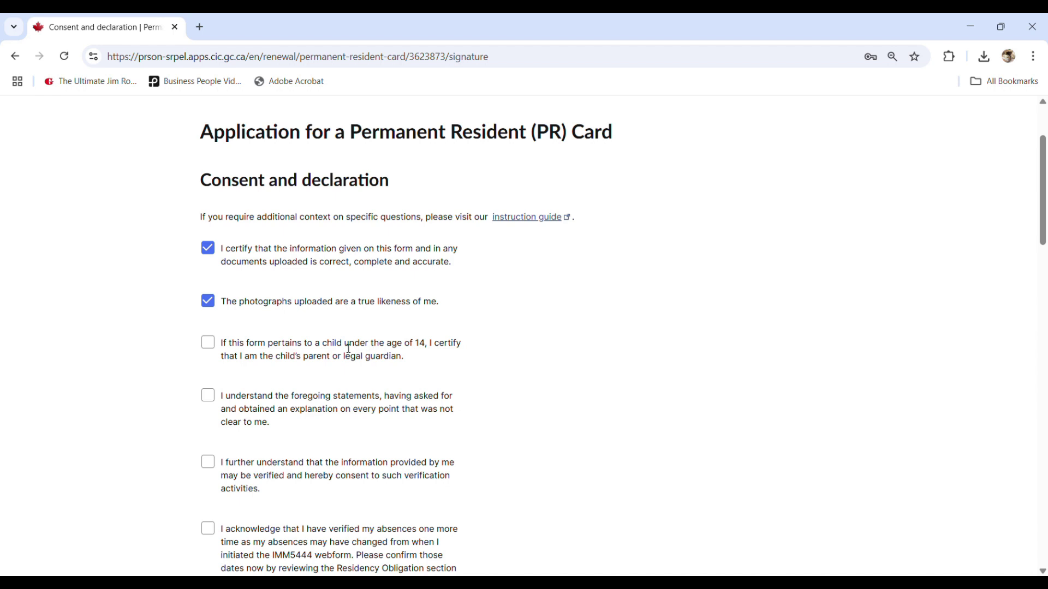
pyautogui.moveTo(342, 348); pyautogui.dragTo(430, 348)
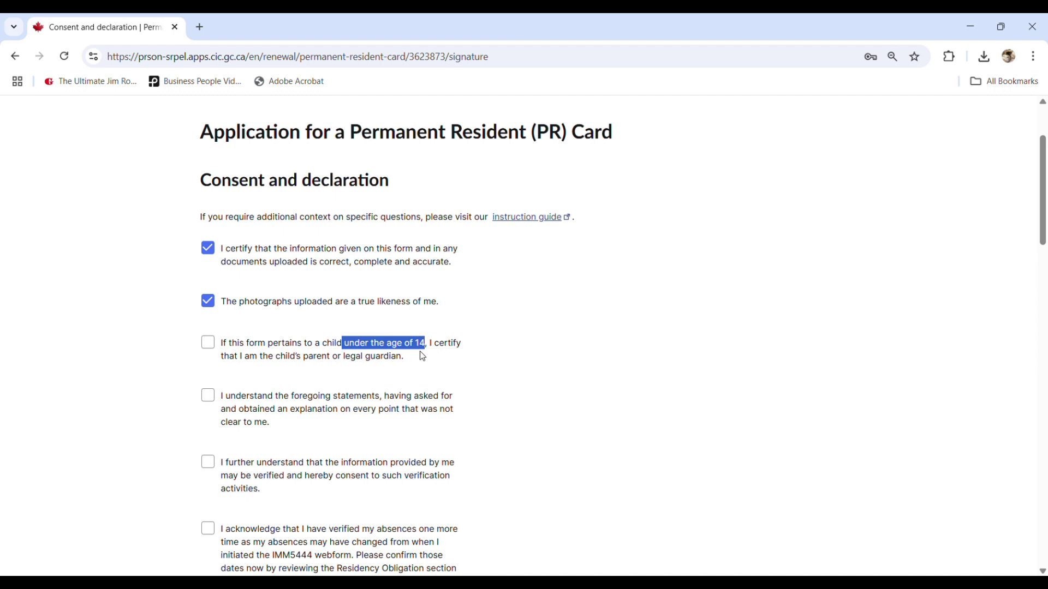
pyautogui.click(423, 356)
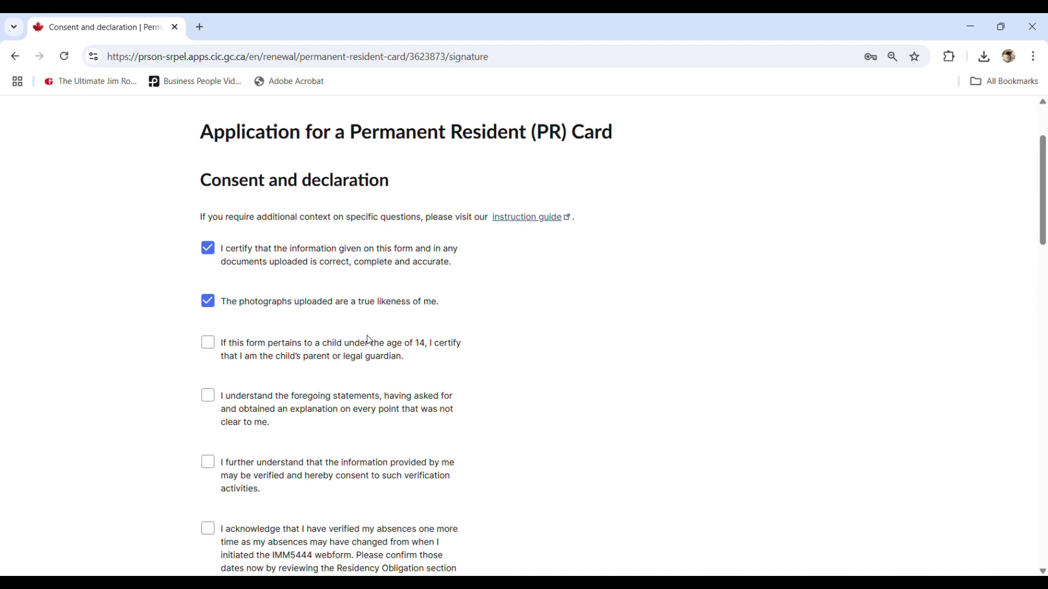
# Tick the understood-statements, verification consent, rechecked absence dates and false-statements declarations
pyautogui.click(209, 396)
pyautogui.scroll(-1, 233, 388)
pyautogui.click(209, 400)
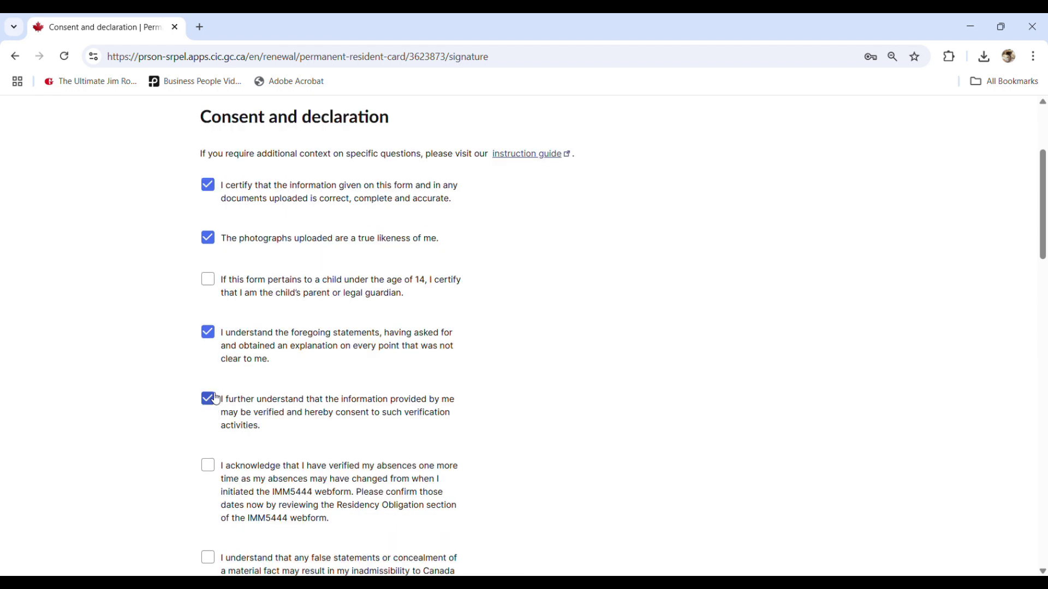
pyautogui.scroll(-5, 332, 311)
pyautogui.click(207, 177)
pyautogui.click(208, 269)
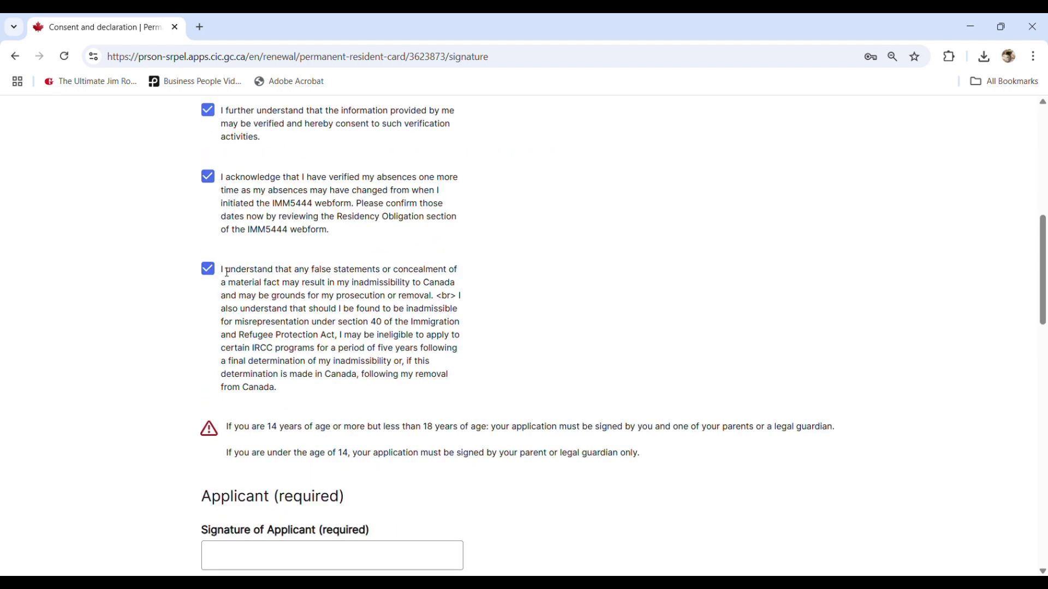
pyautogui.scroll(-3, 451, 267)
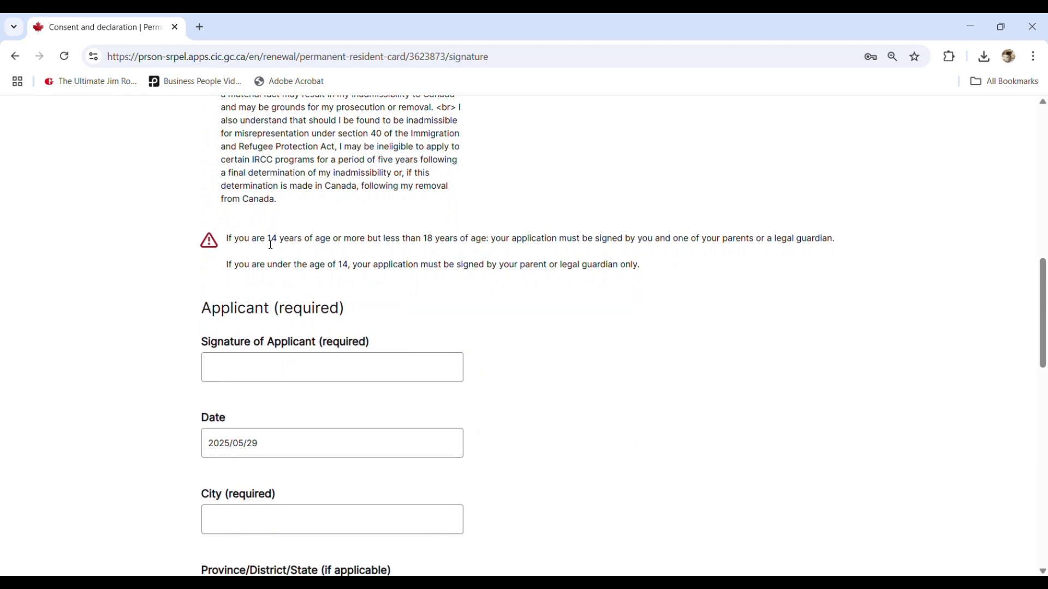
# Read through the under-14 and applicant signature warnings in the declaration section
pyautogui.moveTo(268, 240); pyautogui.dragTo(487, 242)
pyautogui.click(604, 242)
pyautogui.moveTo(593, 241); pyautogui.dragTo(850, 241)
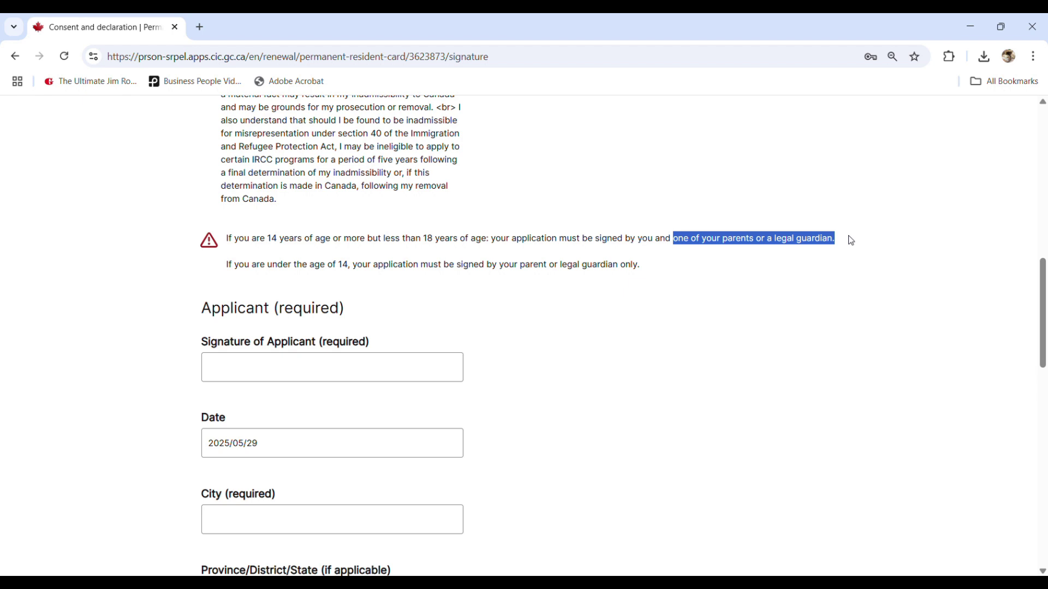
pyautogui.click(849, 240)
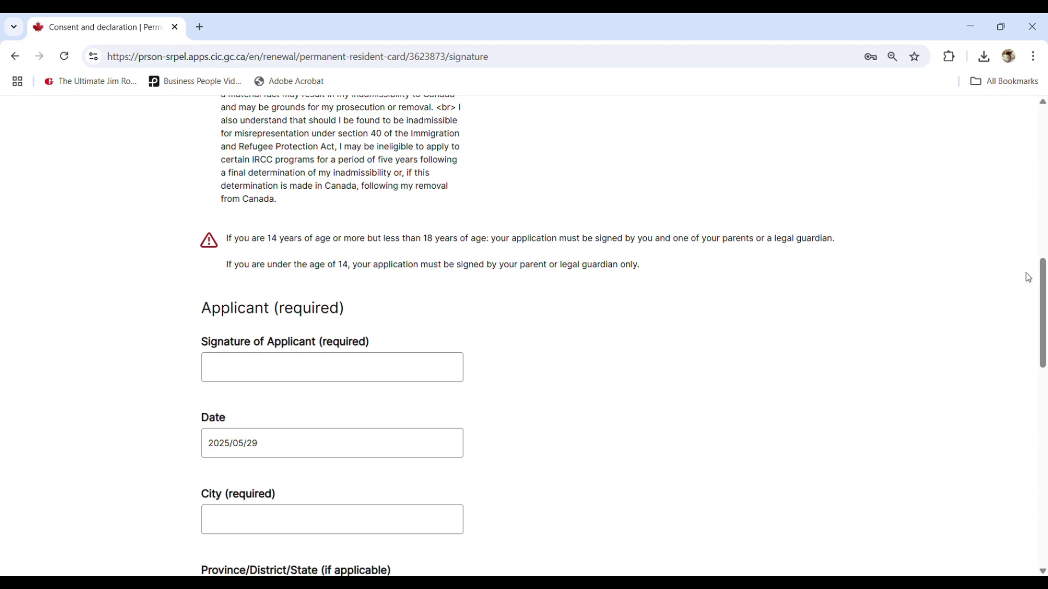
pyautogui.moveTo(1043, 271); pyautogui.dragTo(1013, 315)
pyautogui.doubleClick(240, 109)
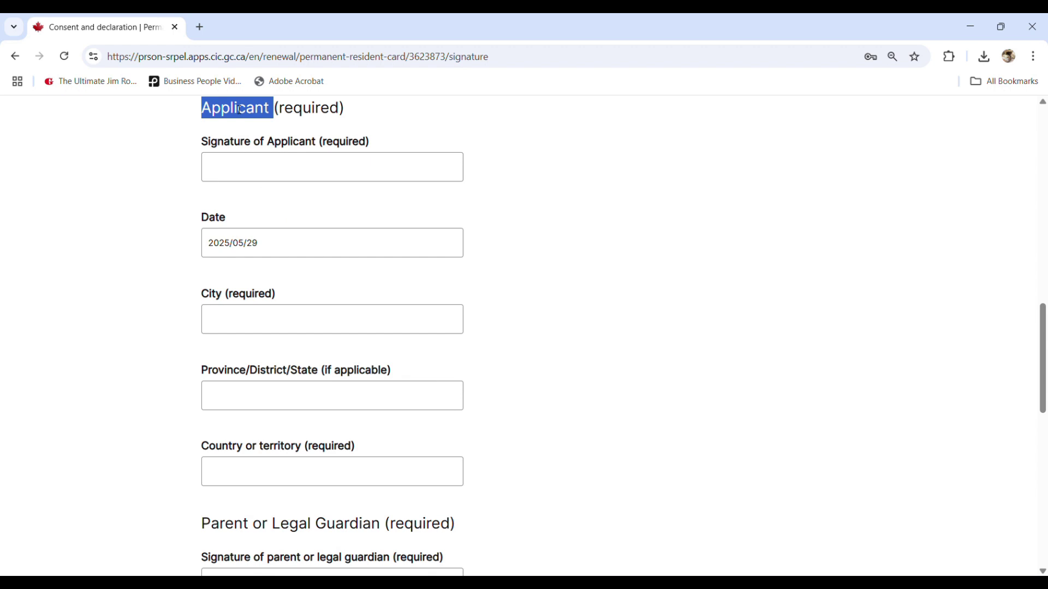
pyautogui.moveTo(202, 117); pyautogui.dragTo(385, 100)
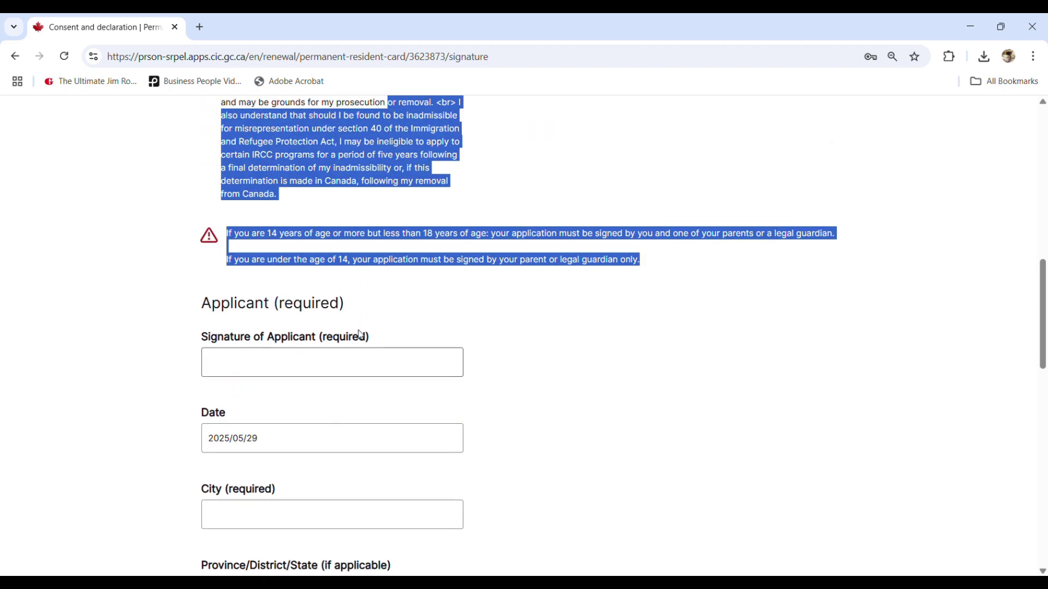
pyautogui.click(365, 315)
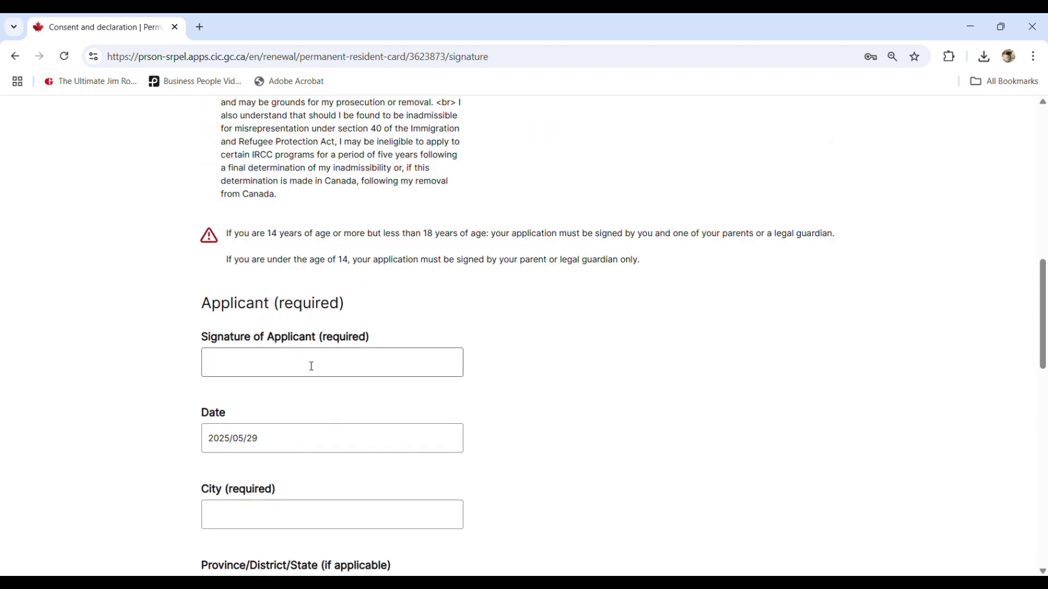
# Dismiss the consent-saved confirmation and start creating a new application from the dashboard
pyautogui.scroll(-4, 389, 456)
pyautogui.scroll(-3, 489, 371)
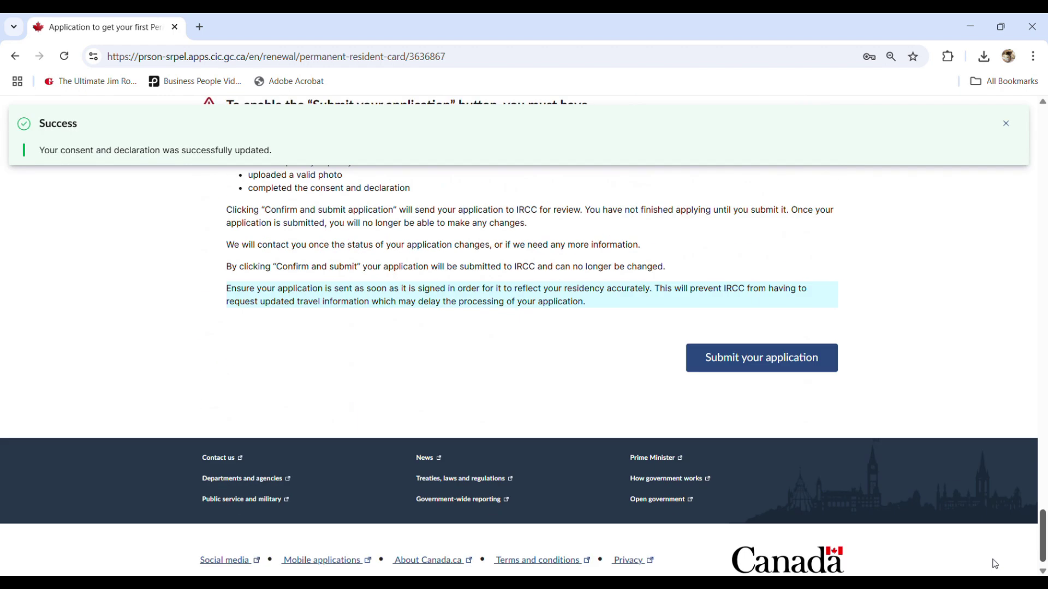
pyautogui.scroll(-1, 995, 564)
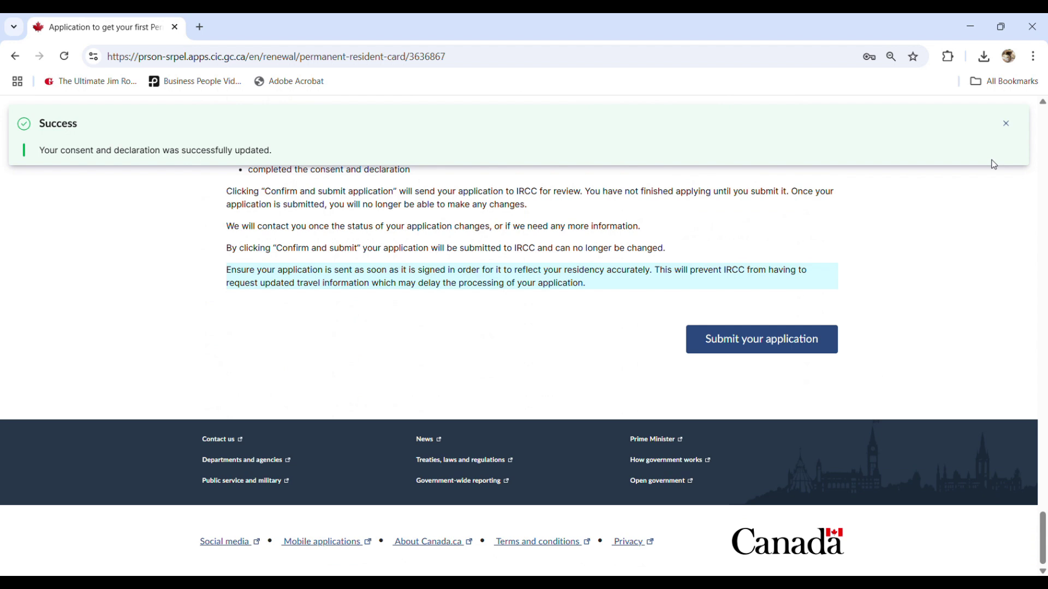
pyautogui.click(1005, 125)
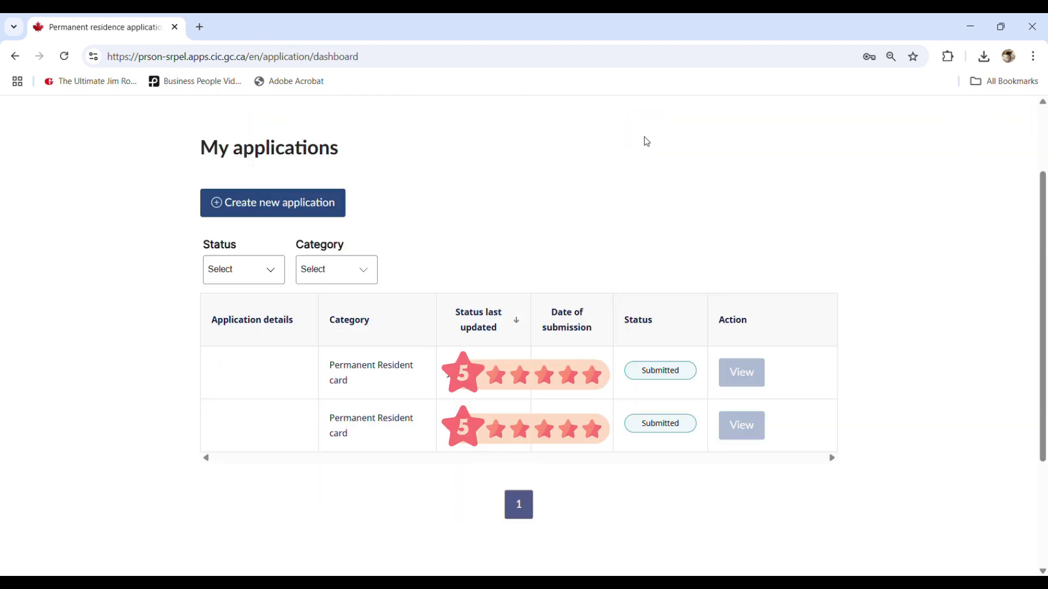
pyautogui.click(304, 205)
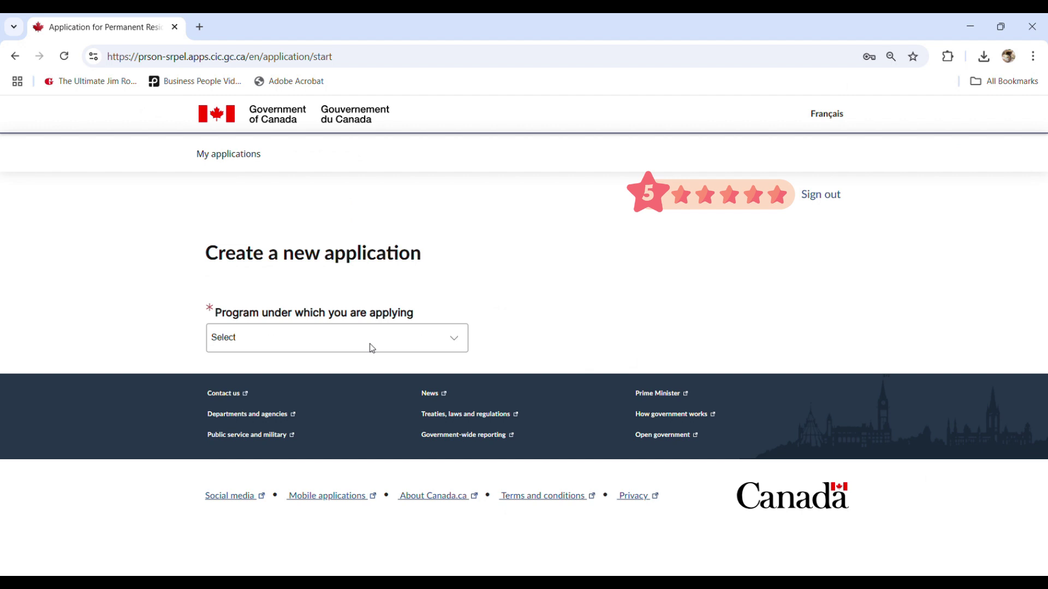
# Choose PR Card Renewal and PR Travel Document, 'I am in Canada', accept the disclaimer, and apply
pyautogui.click(403, 343)
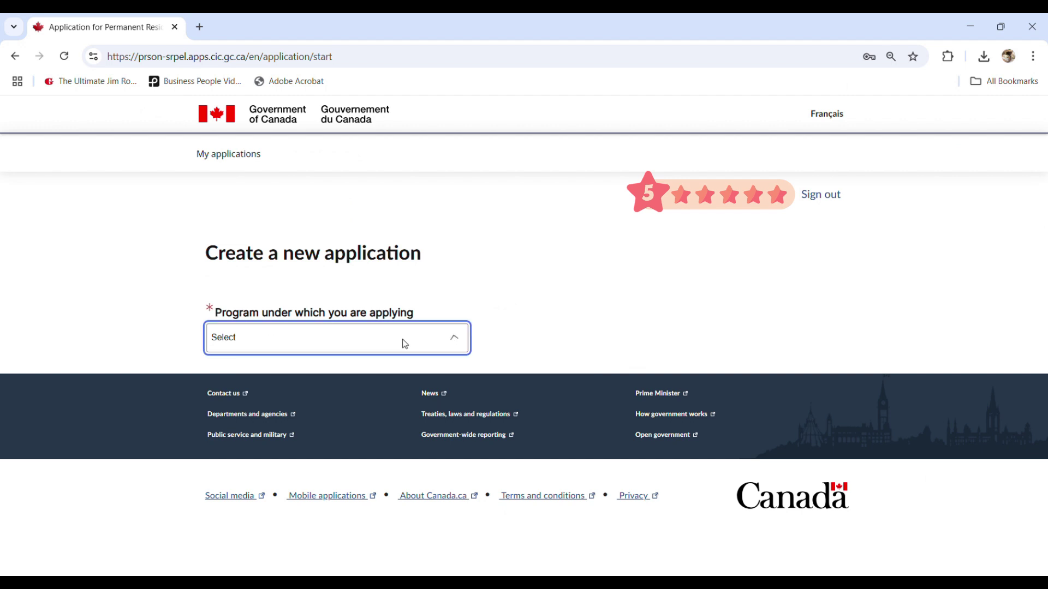
pyautogui.click(289, 398)
pyautogui.click(288, 397)
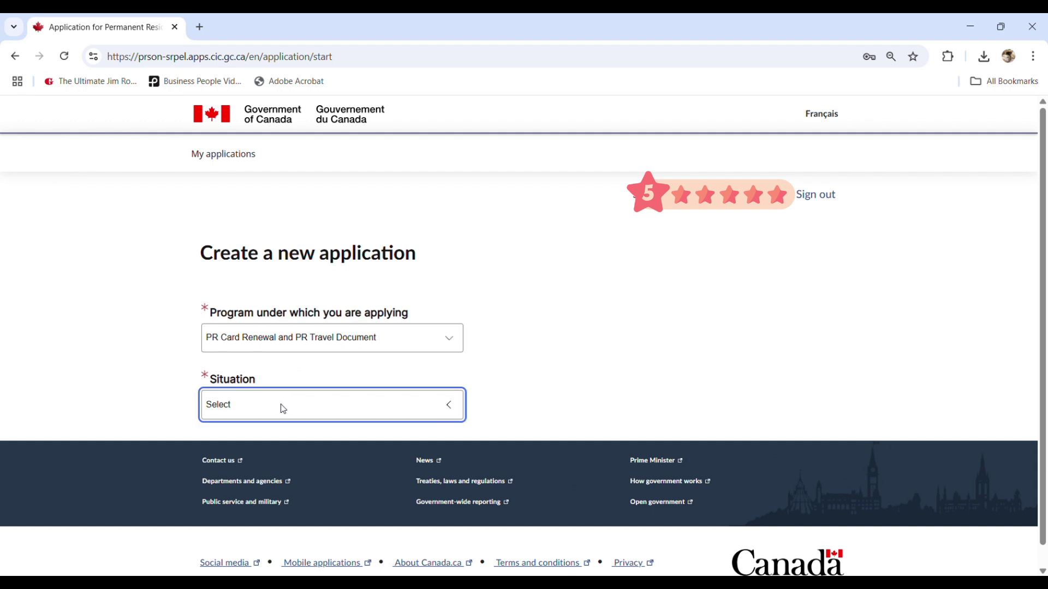
pyautogui.click(260, 445)
pyautogui.scroll(-3, 666, 420)
pyautogui.scroll(-2, 665, 420)
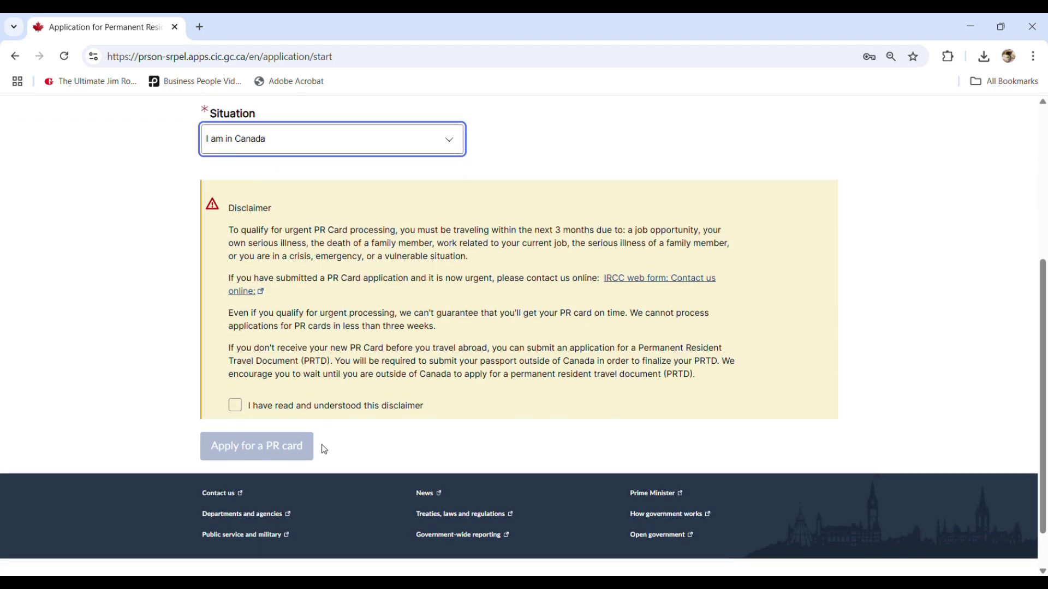
pyautogui.click(235, 407)
pyautogui.click(254, 442)
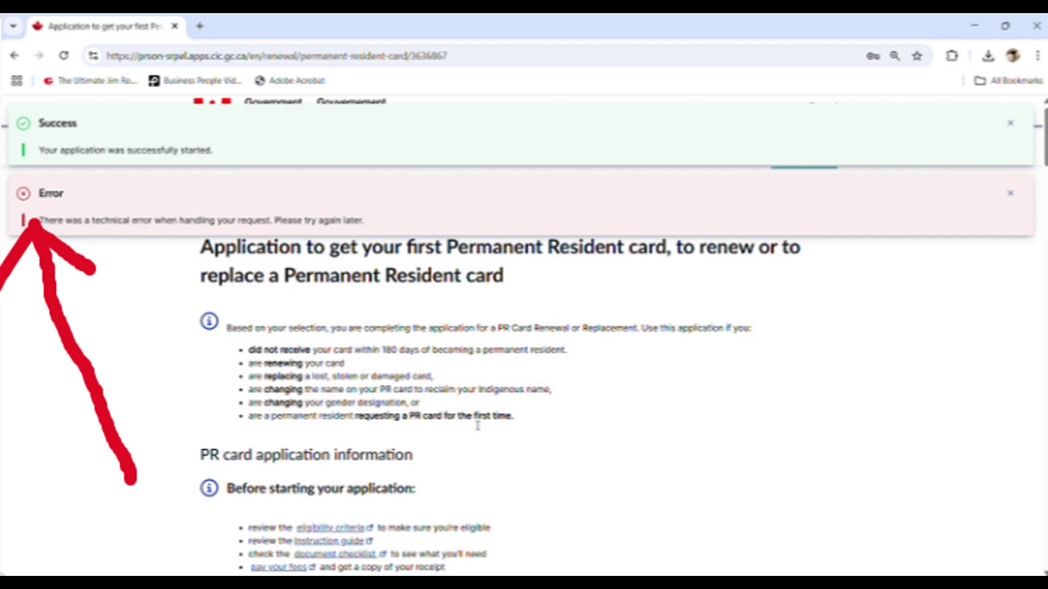
# From My applications, open the Initiated PR card application and scroll through its forms
pyautogui.click(246, 157)
pyautogui.scroll(-1, 245, 159)
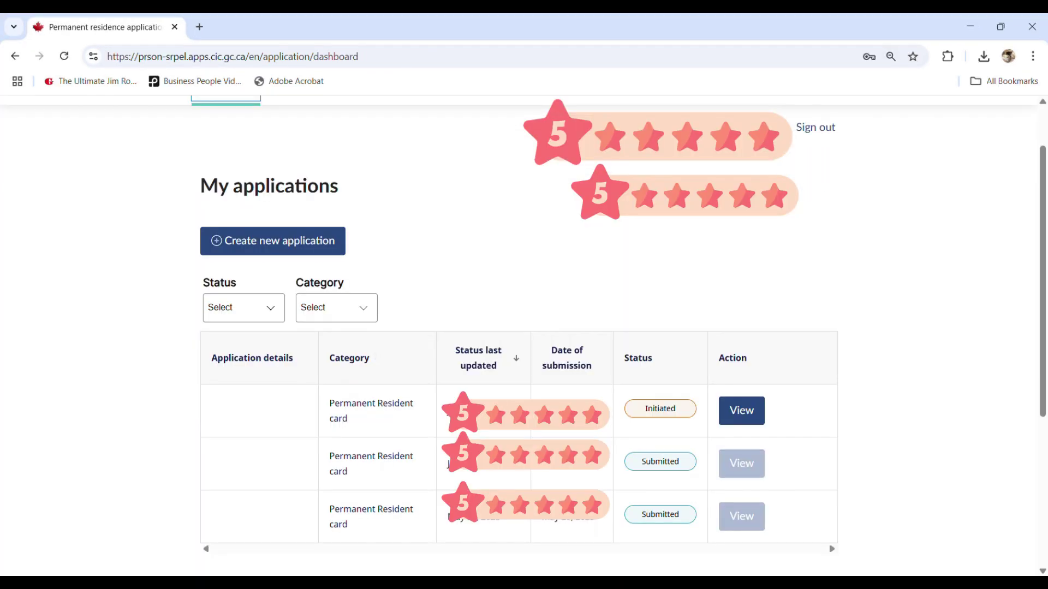
pyautogui.click(757, 421)
pyautogui.scroll(-12, 657, 407)
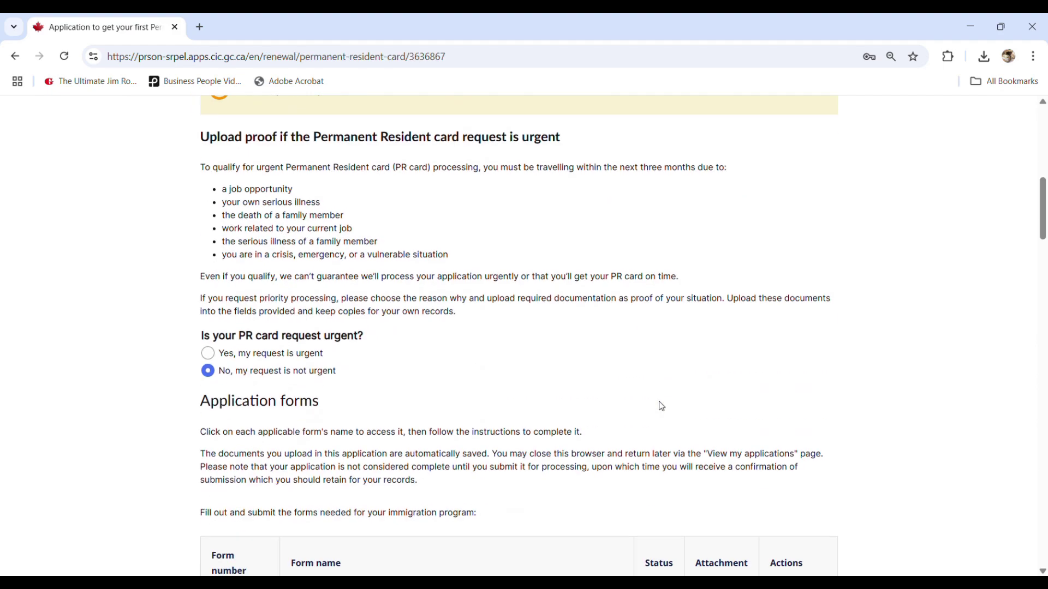
pyautogui.scroll(-15, 661, 406)
pyautogui.scroll(-7, 662, 407)
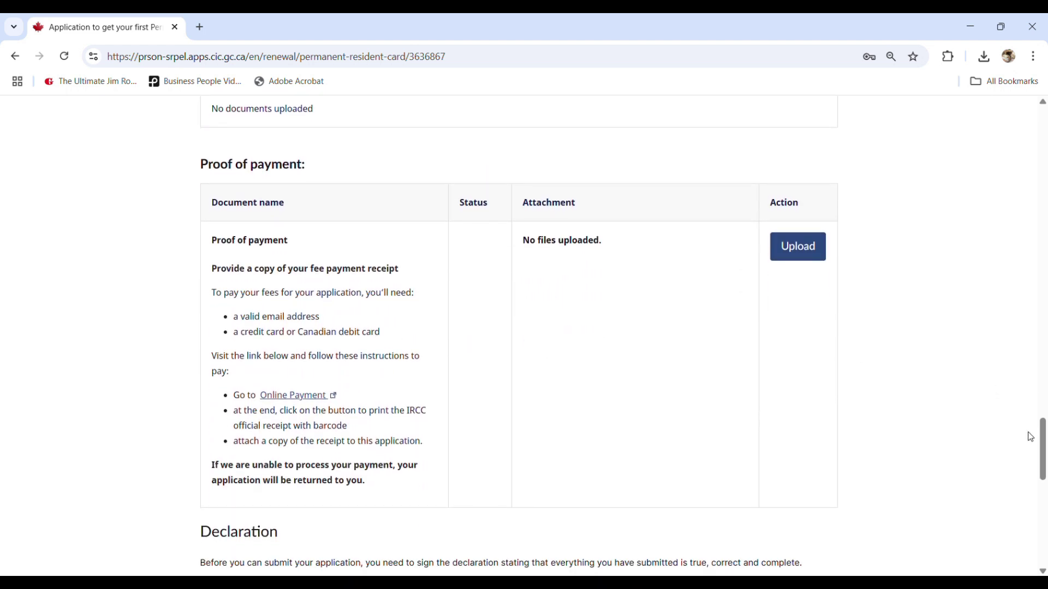
pyautogui.moveTo(1040, 440); pyautogui.dragTo(1039, 496)
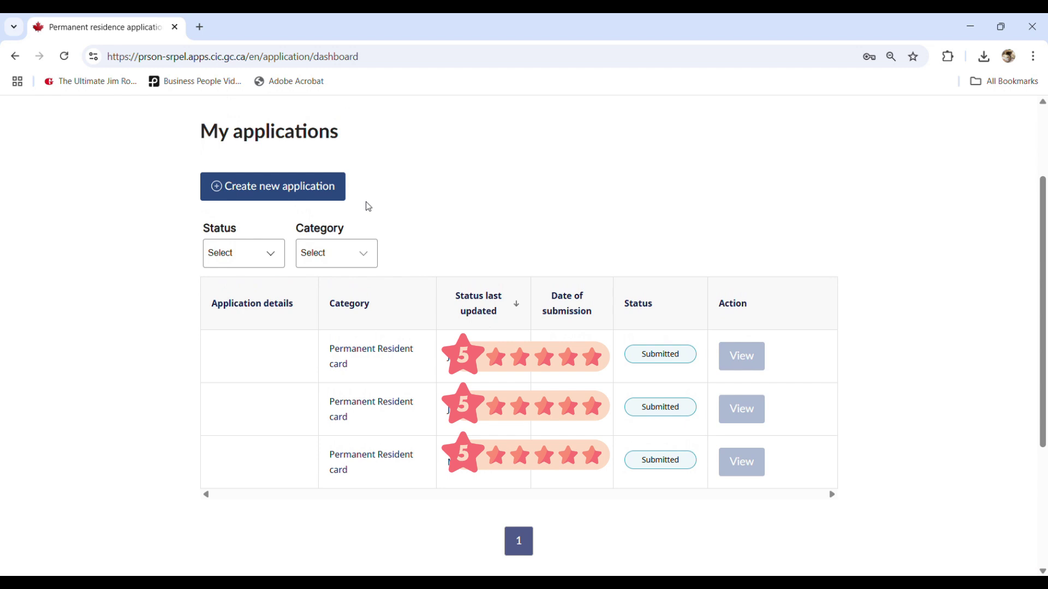
pyautogui.click(341, 200)
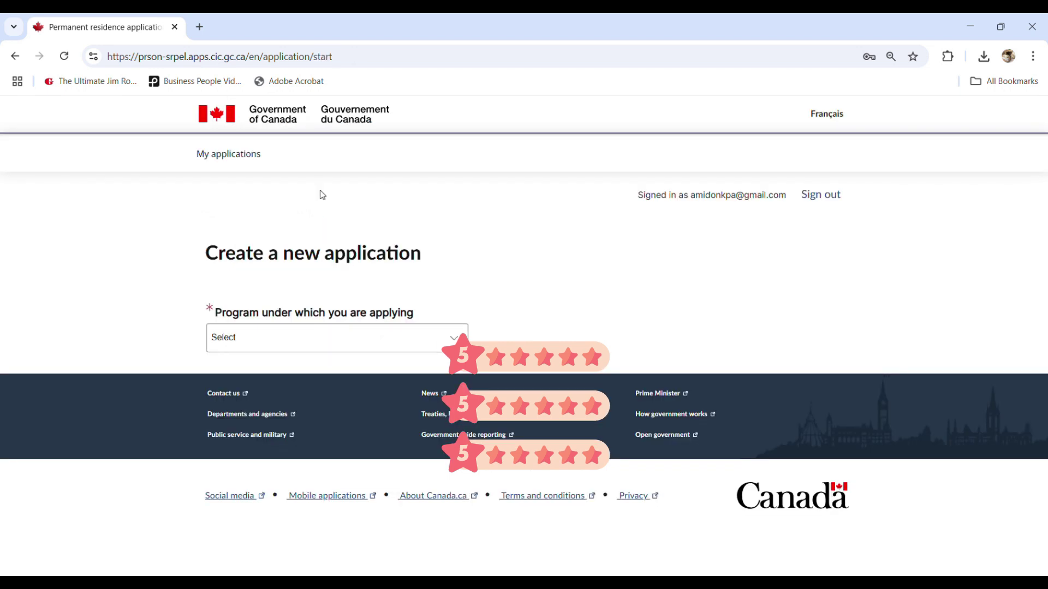
pyautogui.hotkey('alt', 'Left')
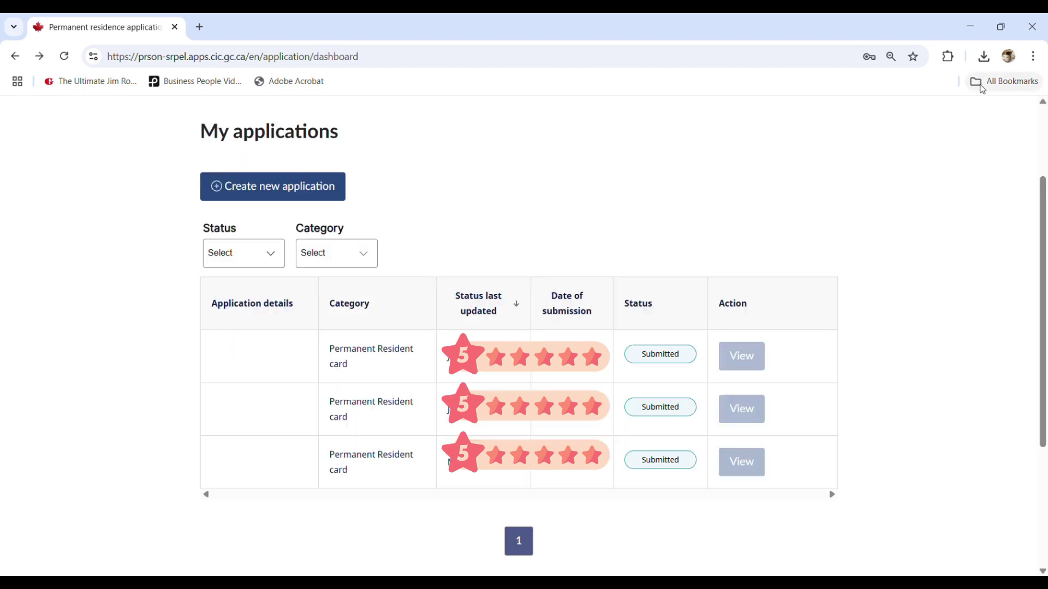